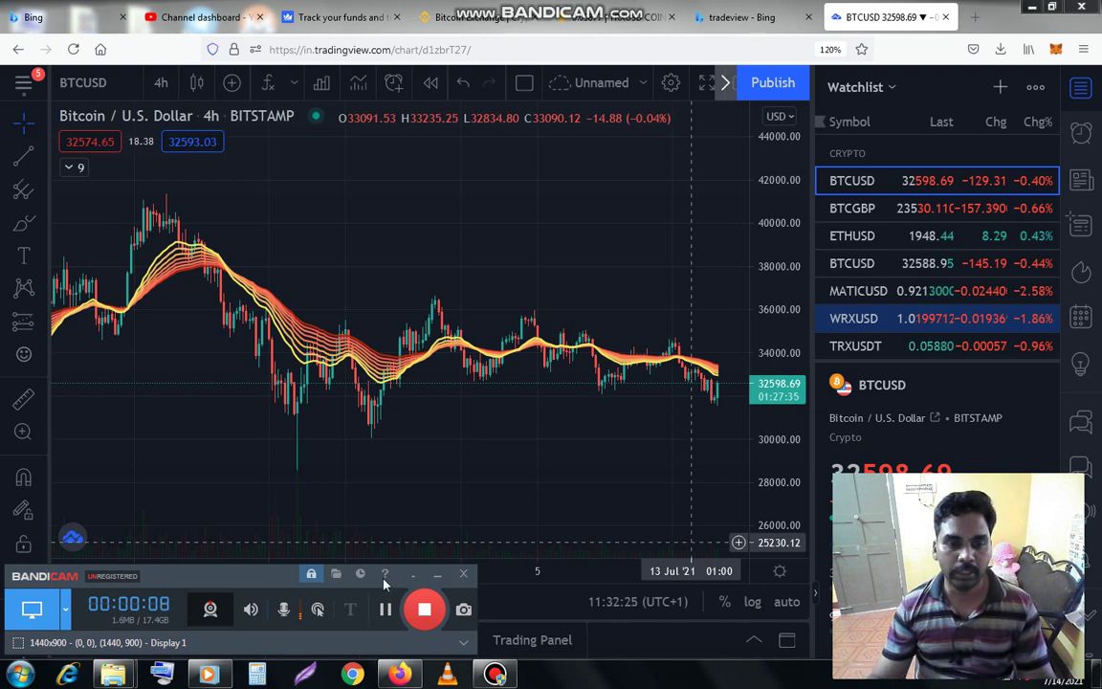
- Draw a horizontal line on the BTCUSD chart at 31649.71, along the low of the latest candles
left_click(437, 572)
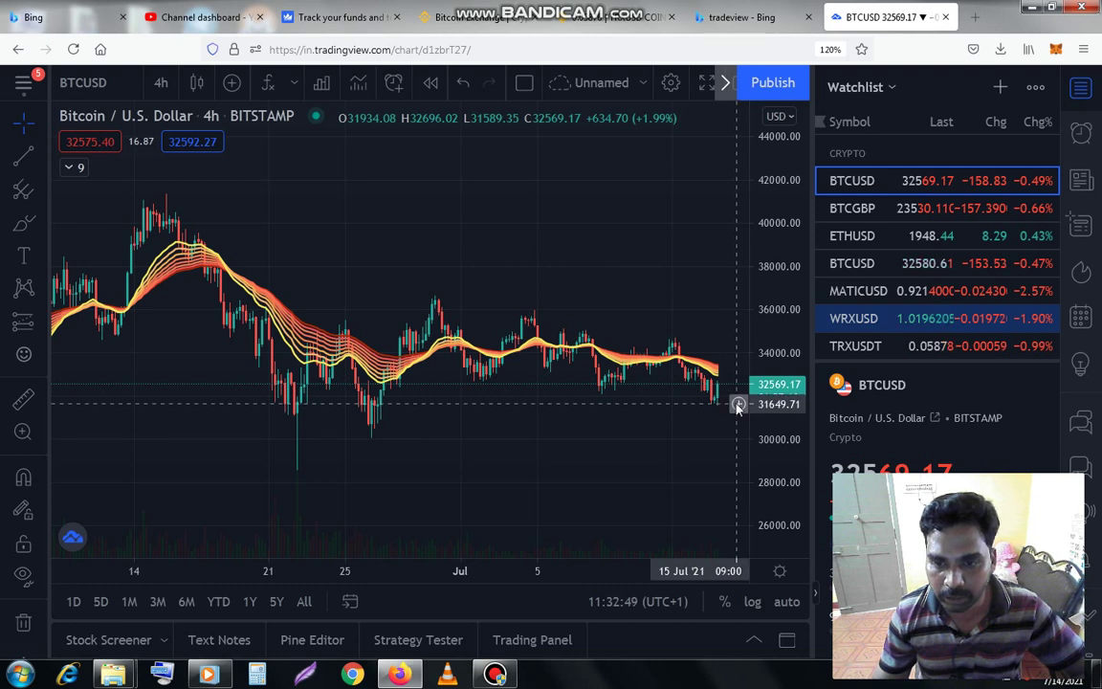
left_click(737, 405)
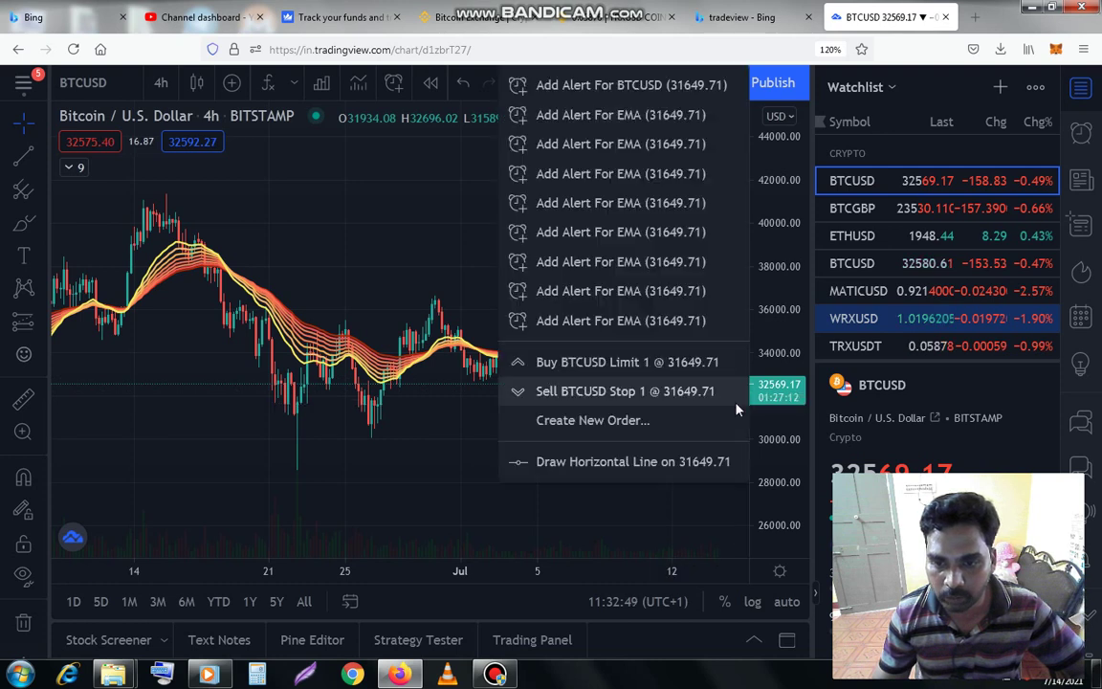
left_click(682, 468)
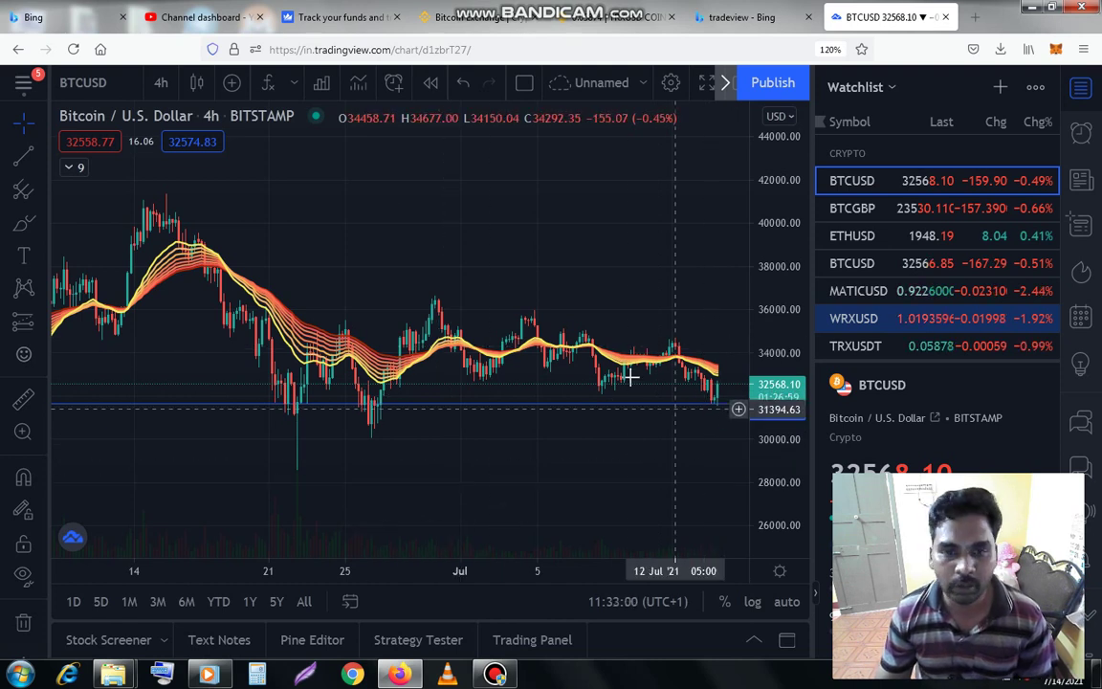
- Draw a horizontal line at 28631.23, along the deep low of 22 June '21
scroll(593, 414, "down", 2)
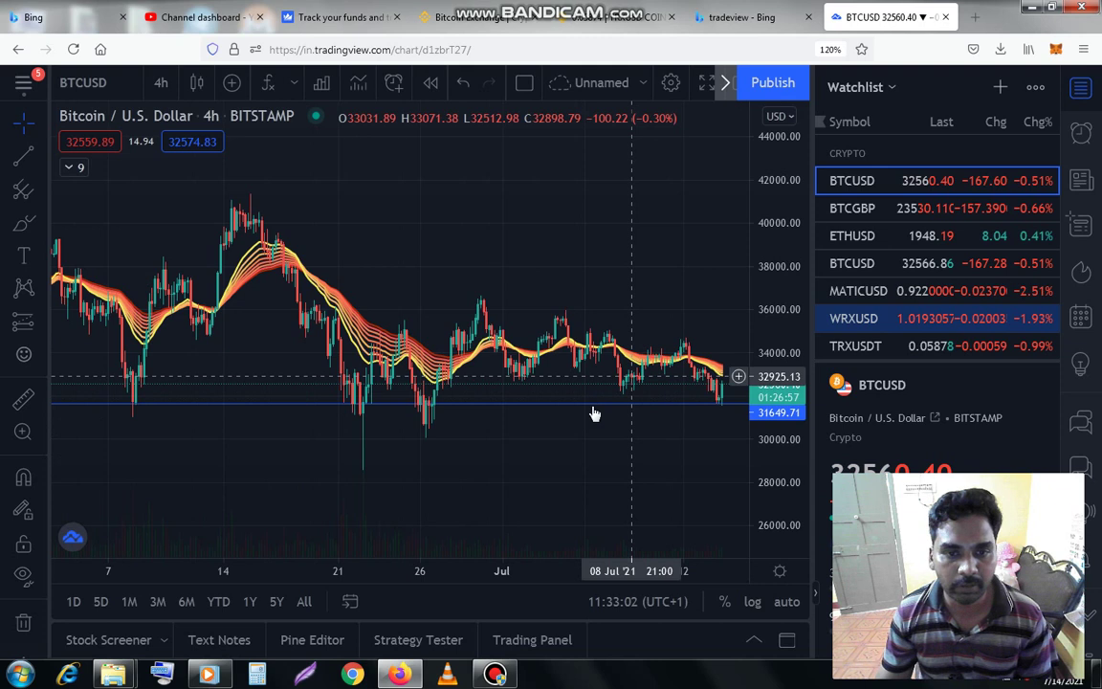
scroll(593, 414, "up", 1)
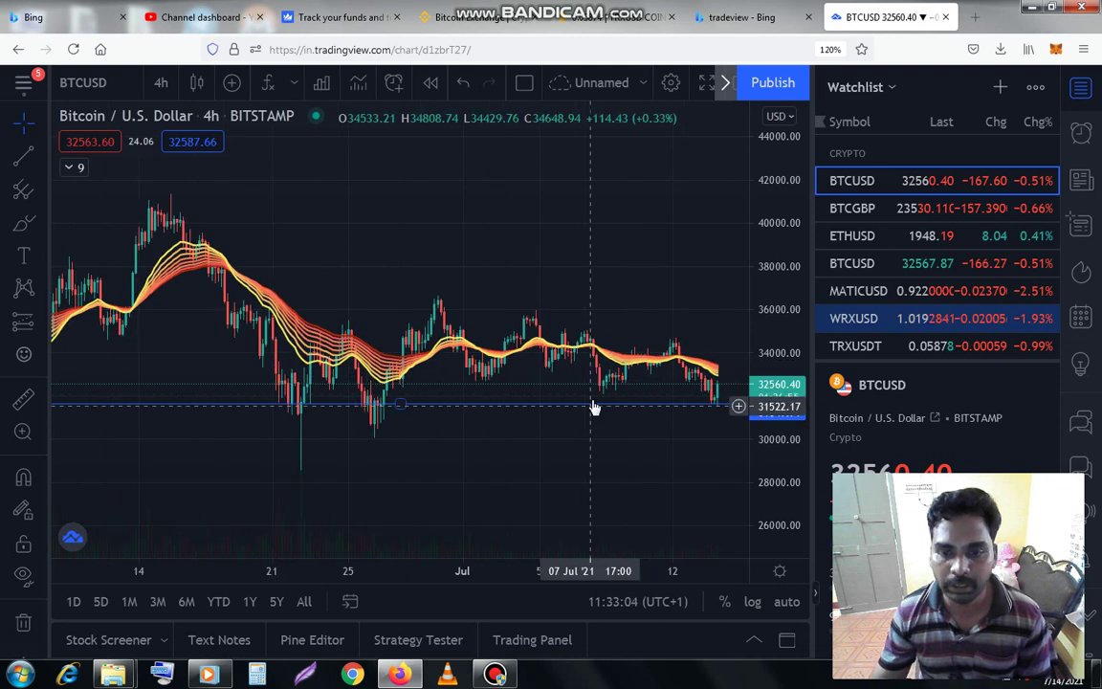
scroll(593, 404, "up", 1)
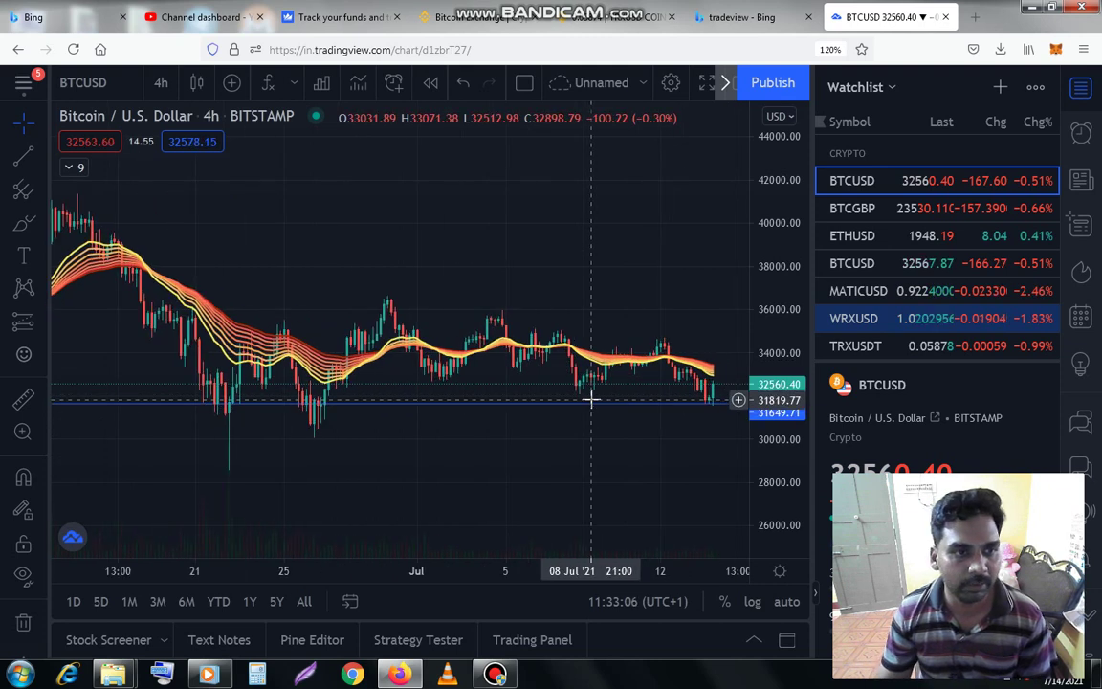
scroll(591, 400, "down", 2)
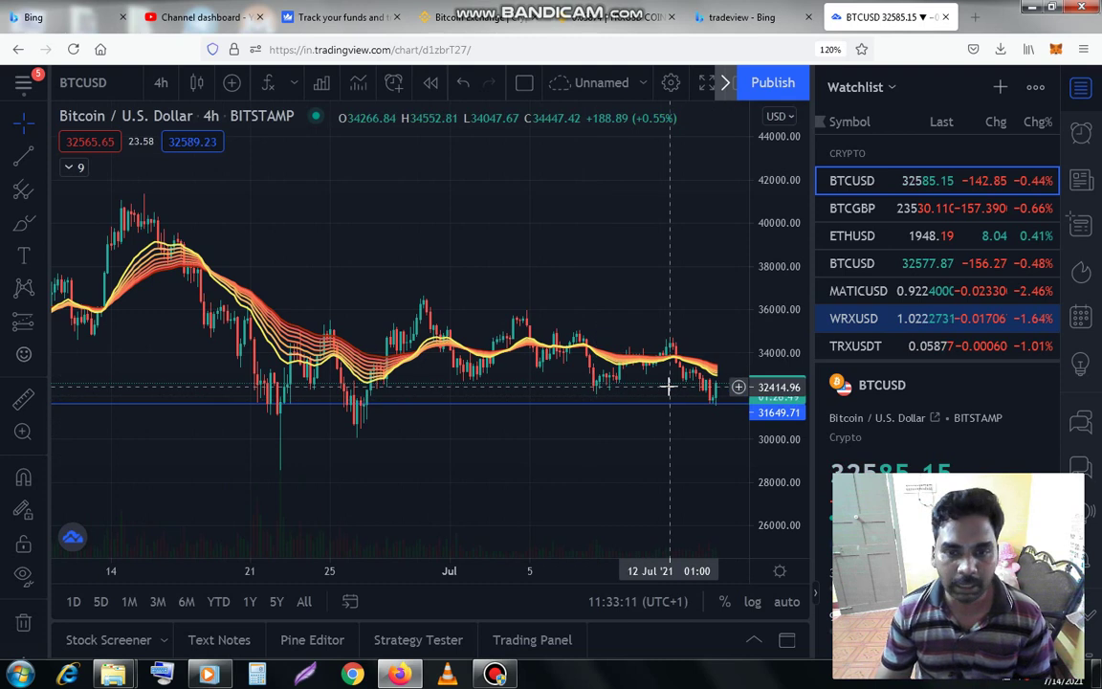
scroll(669, 386, "down", 2)
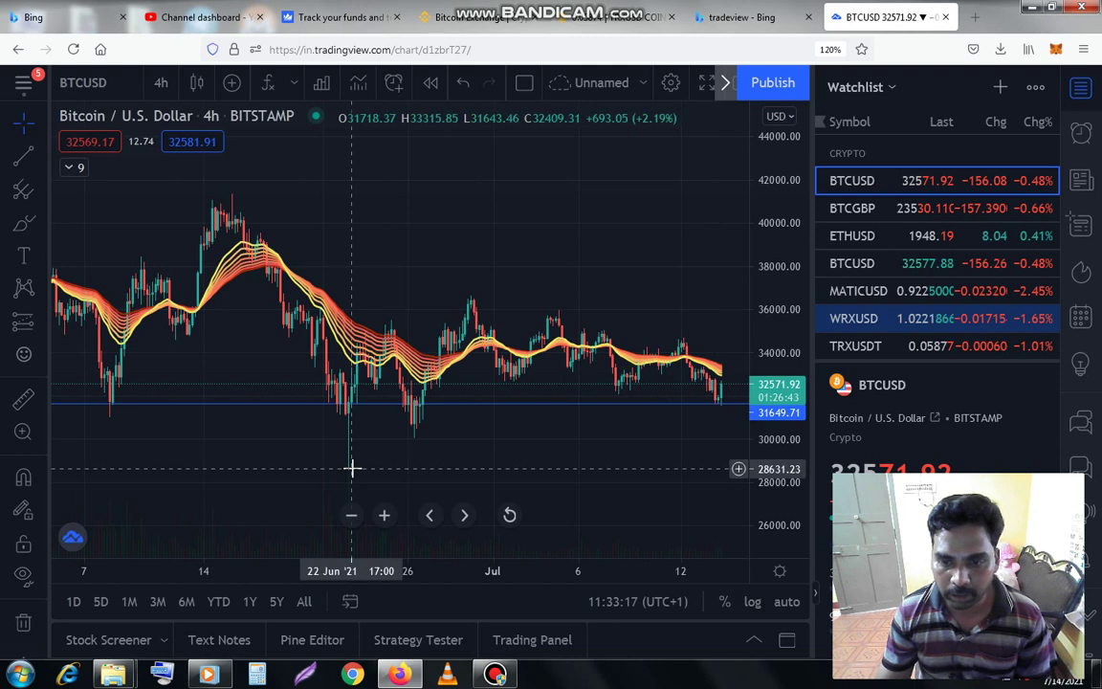
left_click(739, 470)
left_click(724, 467)
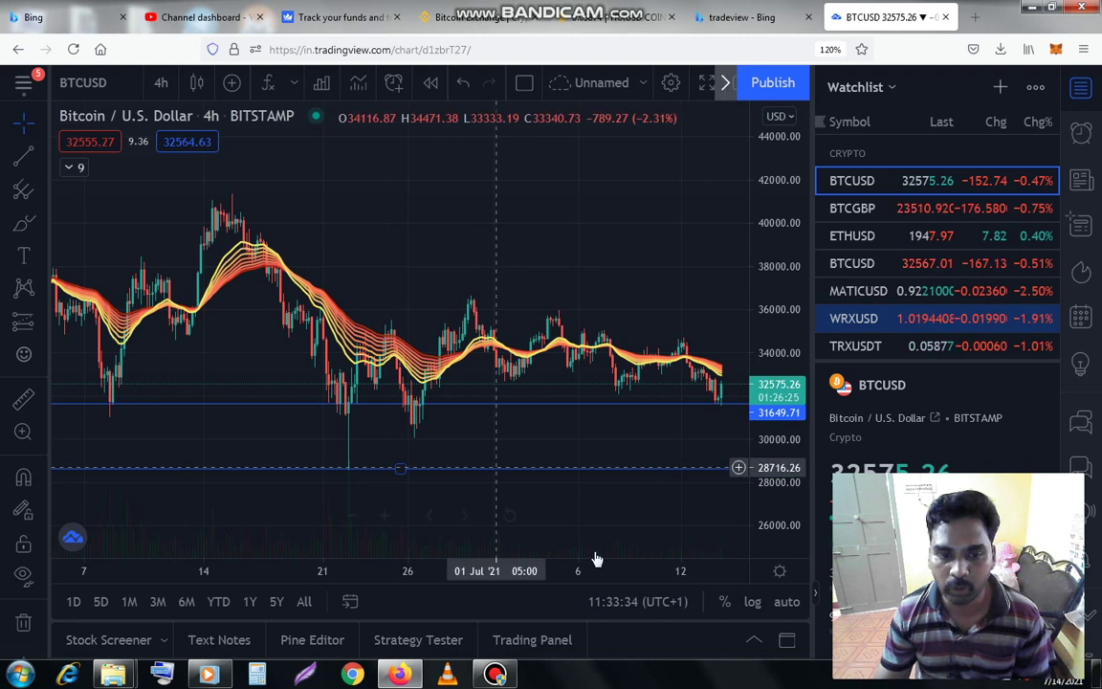
left_click_drag(733, 469, 738, 470)
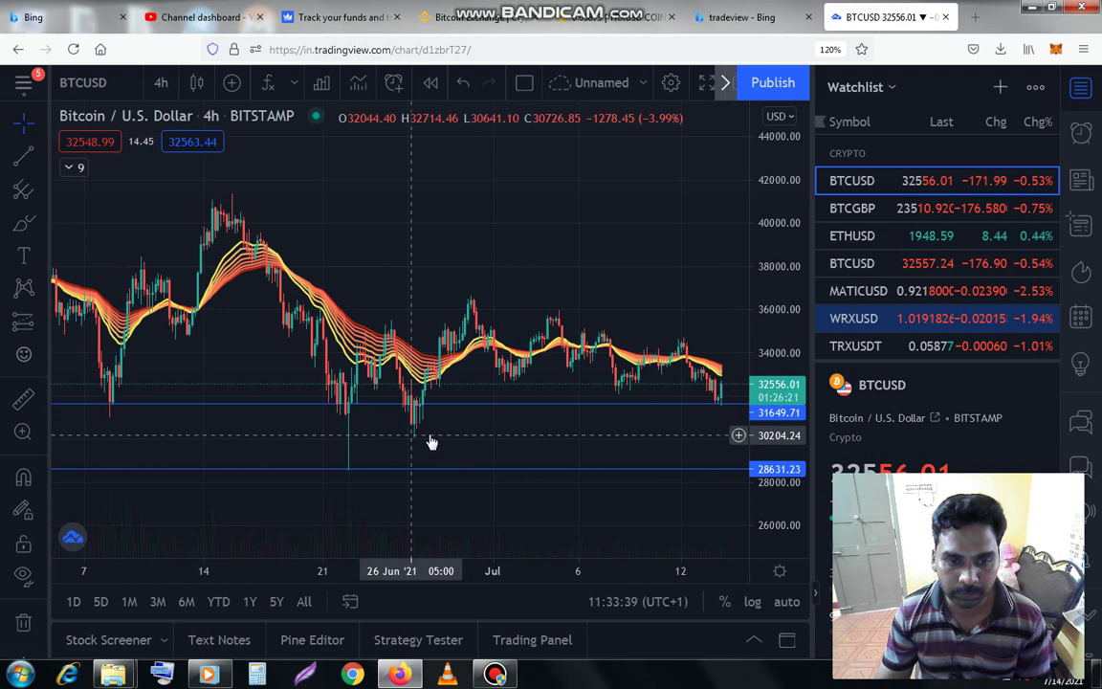
- Draw a horizontal line at 30076.70, along the 26 June '21 low
left_click(739, 439)
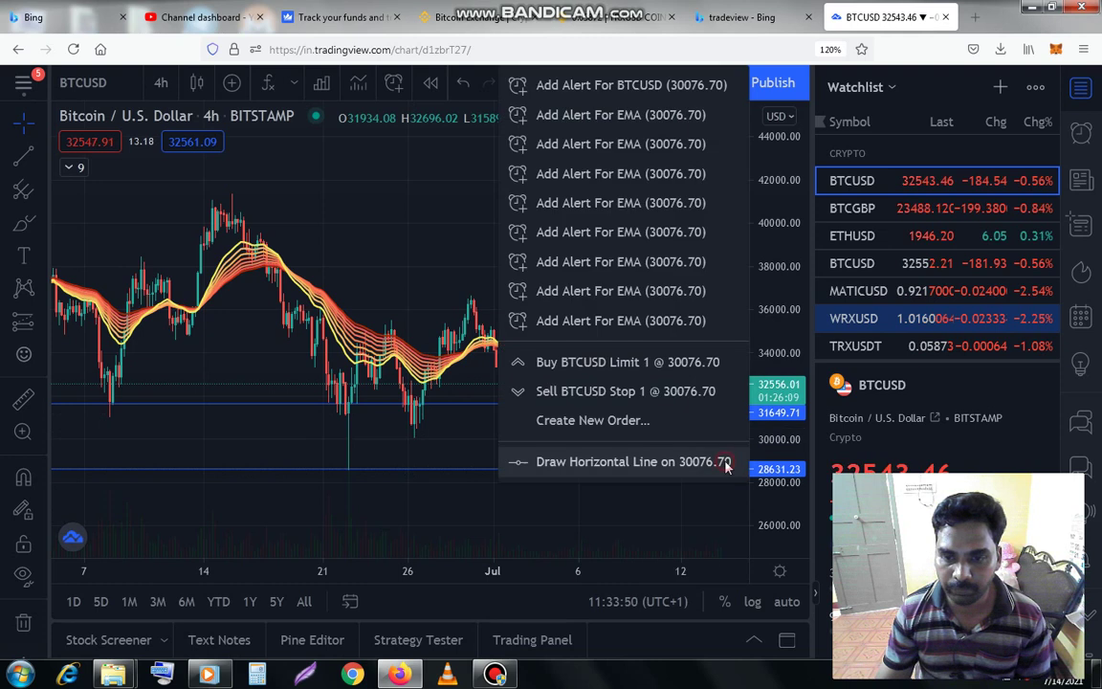
left_click(726, 461)
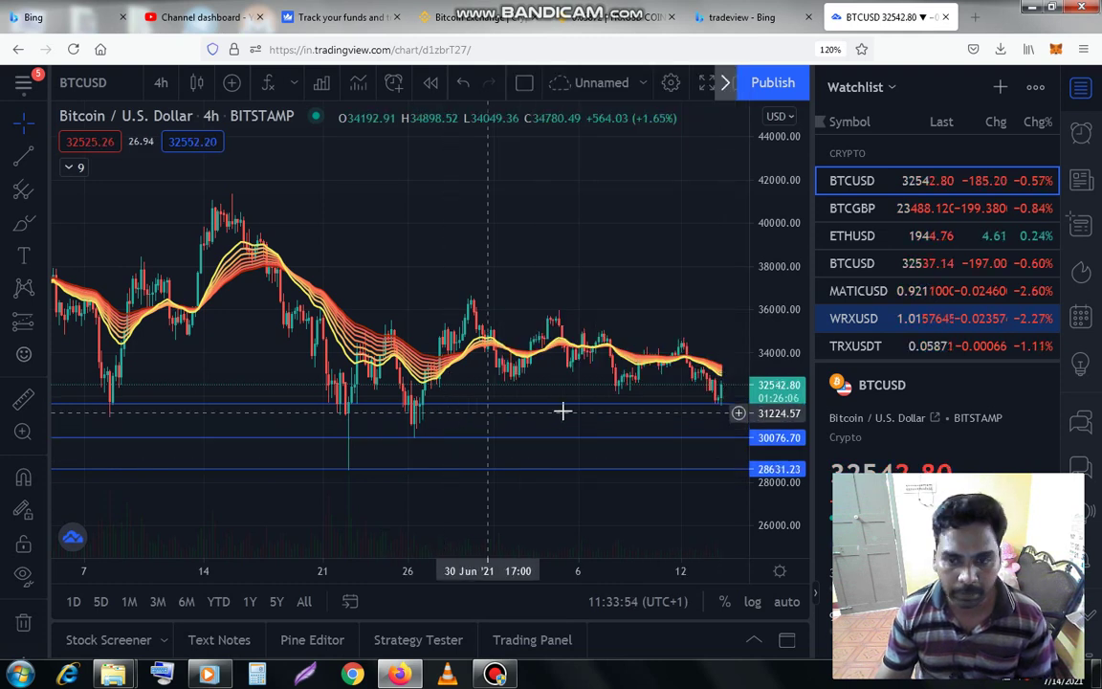
left_click(740, 413)
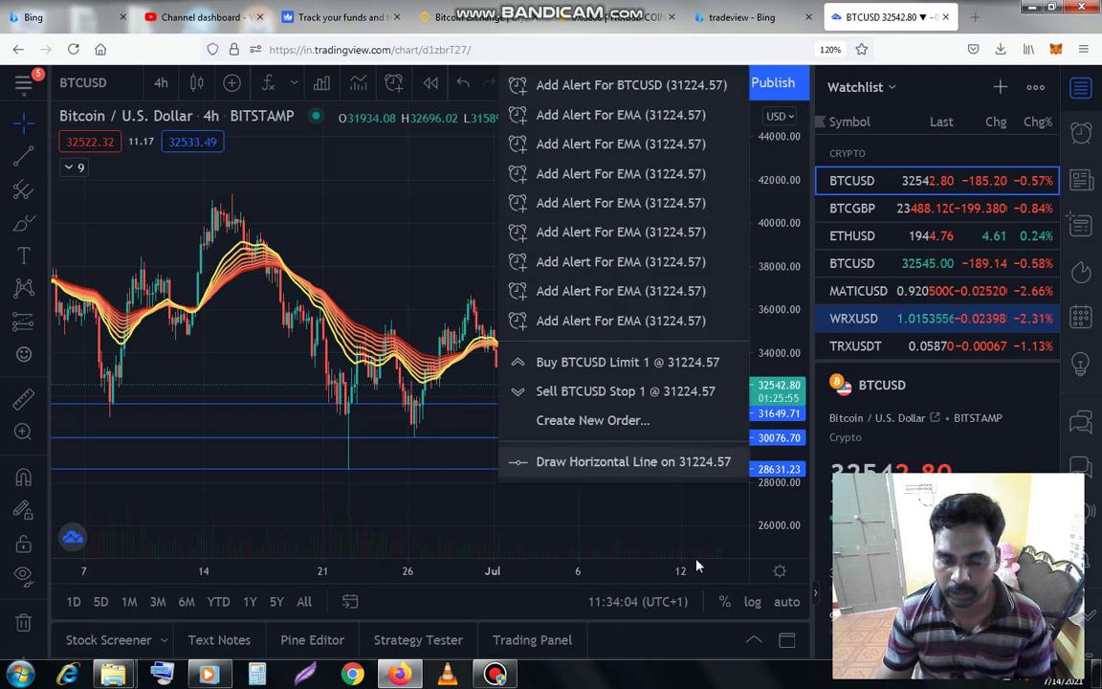
left_click(641, 488)
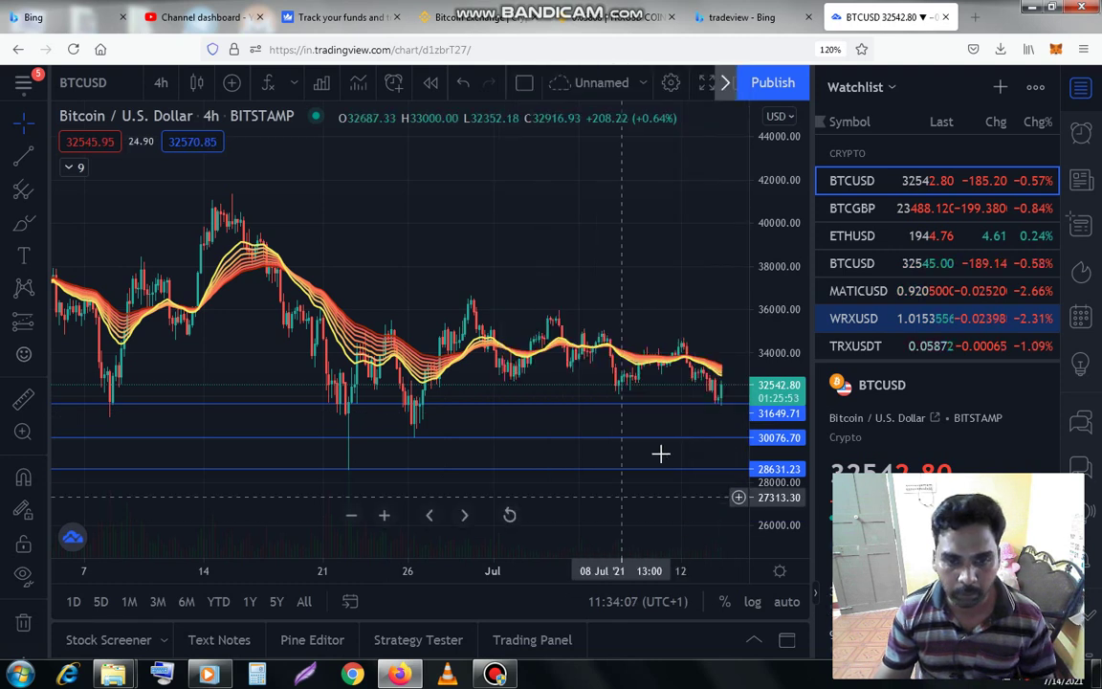
- Draw a horizontal line at 31139.55, between the existing 31649.71 and 30076.70 lines
scroll(660, 454, "up", 1)
scroll(660, 454, "up", 1)
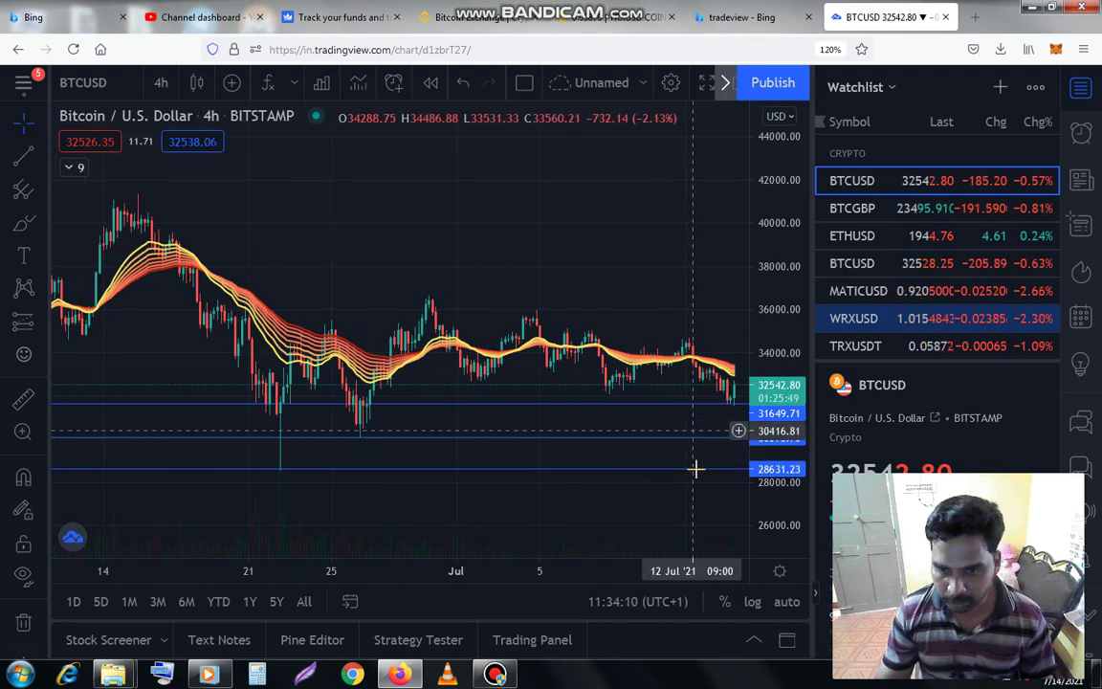
left_click(743, 416)
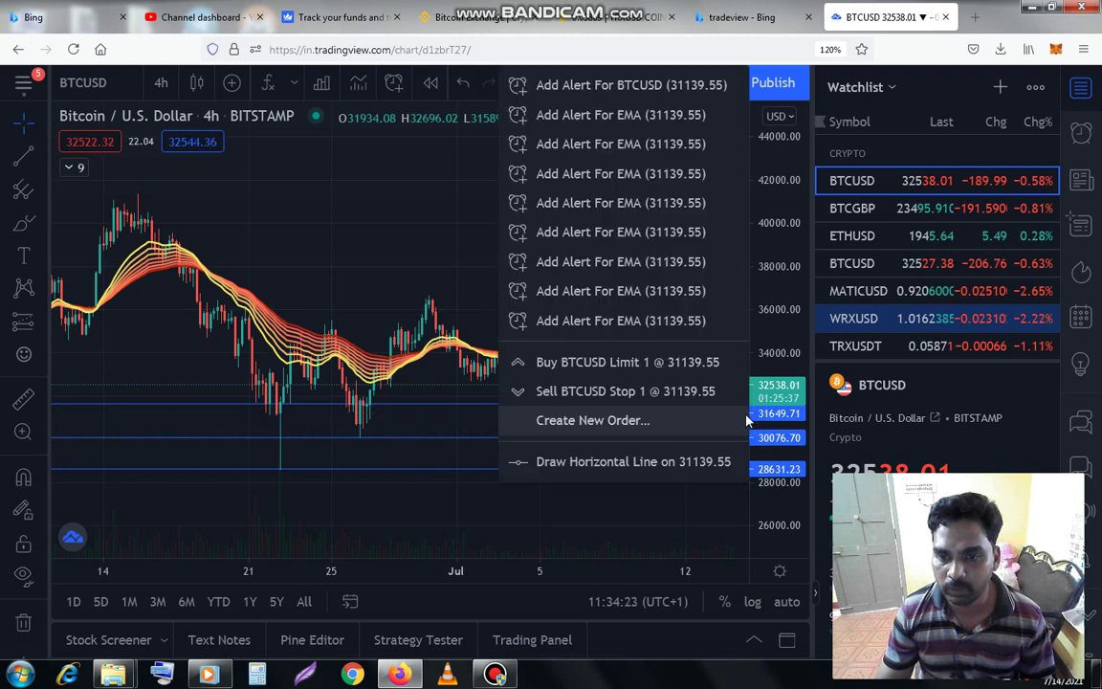
left_click(733, 468)
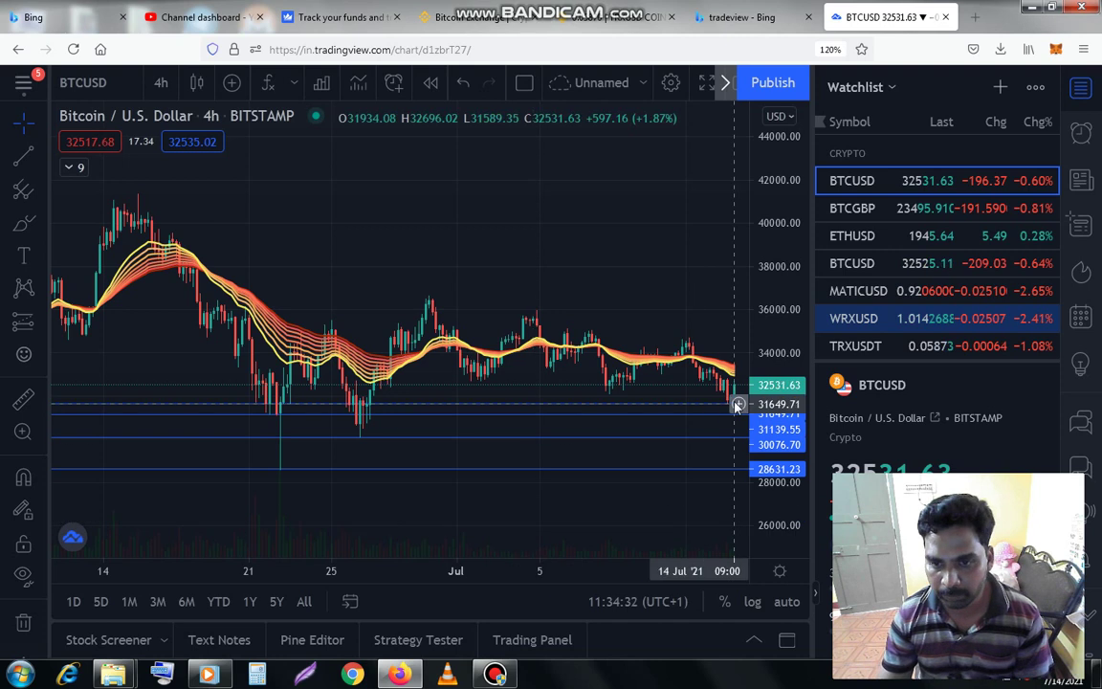
left_click(732, 438)
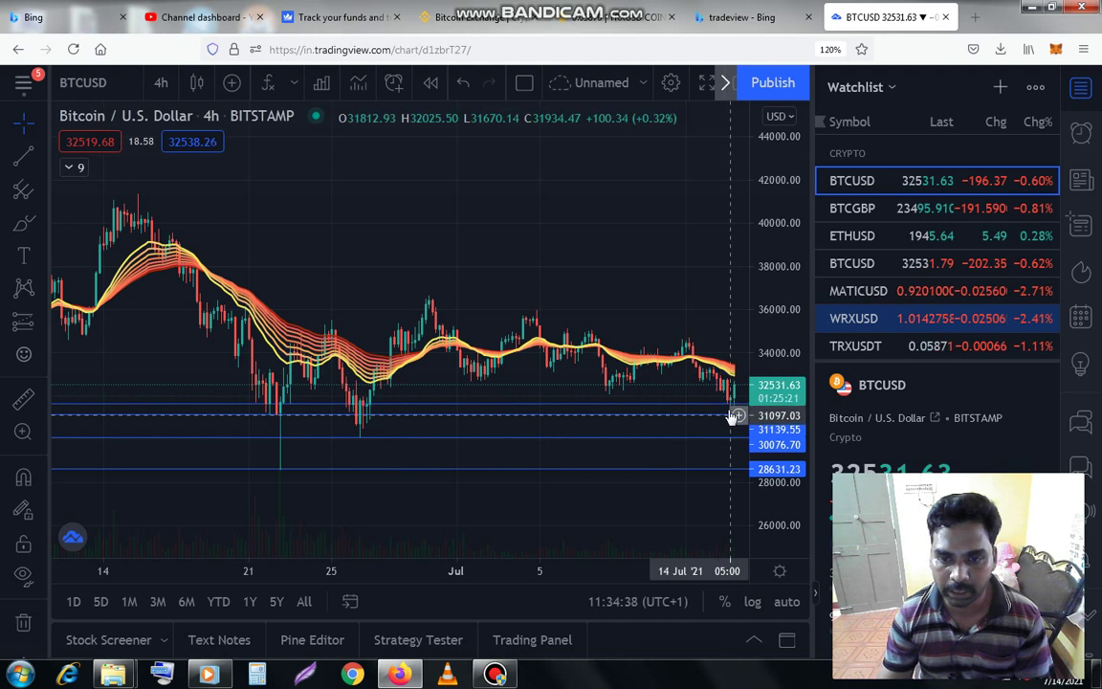
left_click(716, 467)
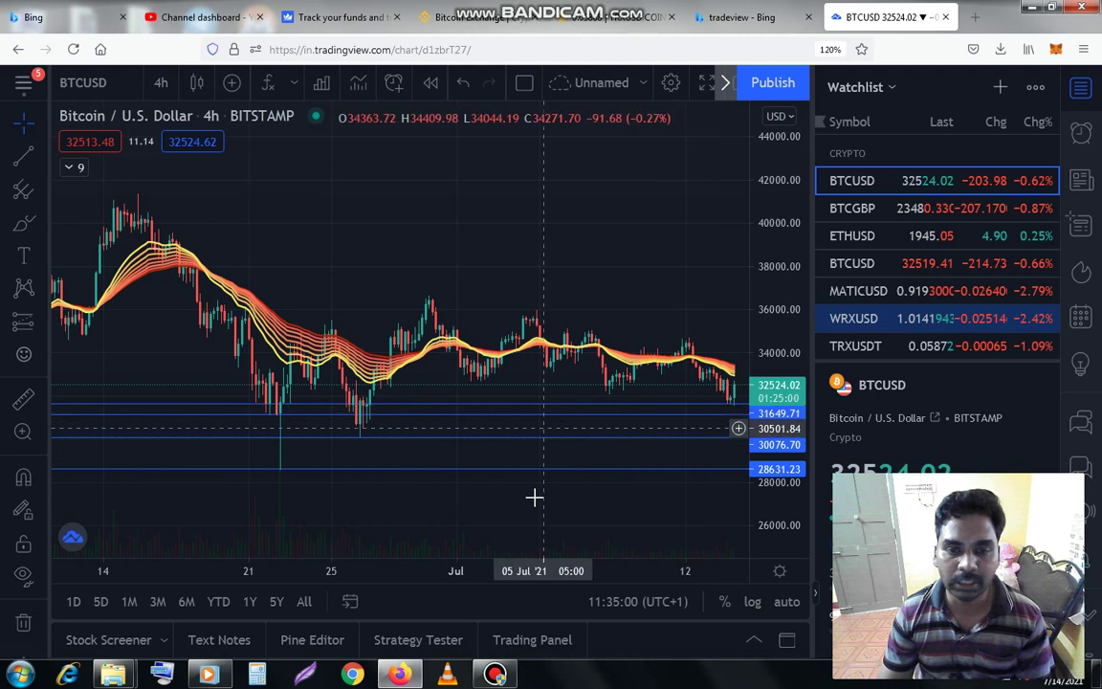
- Examine how the May and June price lows line up with the four horizontal support lines
scroll(534, 498, "up", 1)
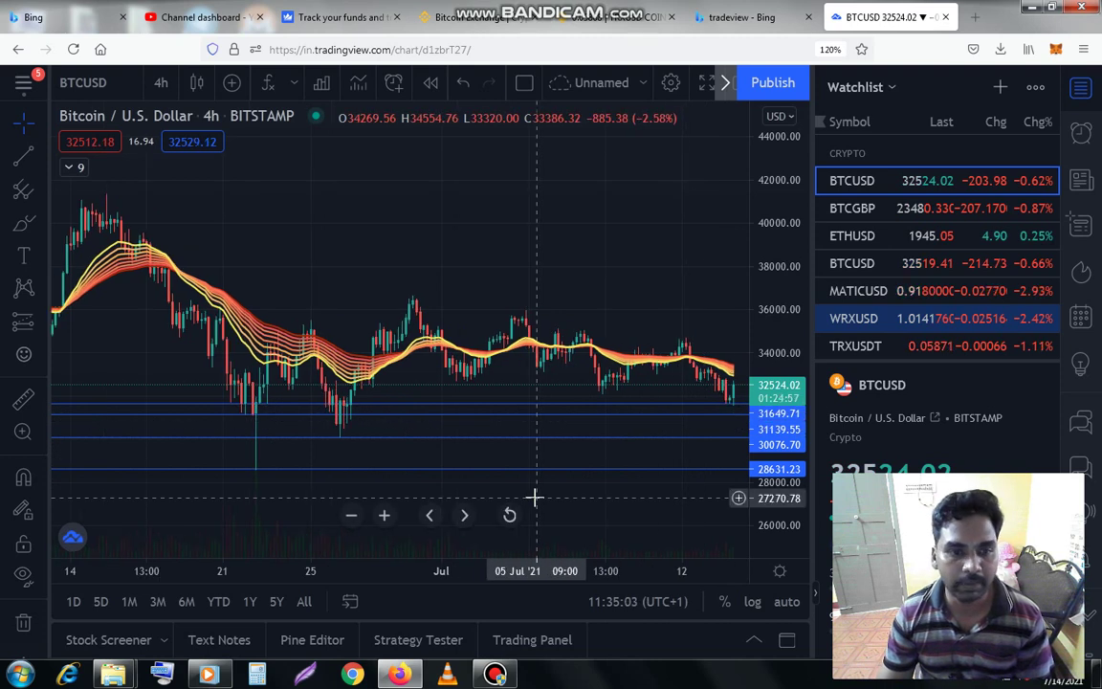
scroll(356, 486, "down", 3)
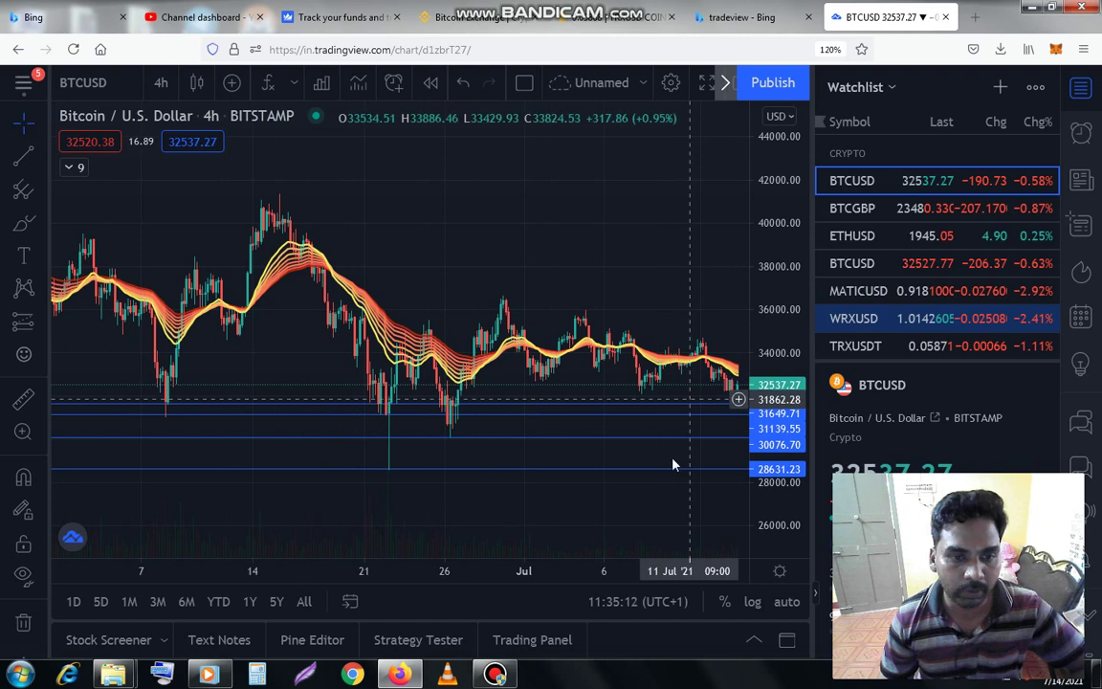
scroll(258, 476, "down", 3)
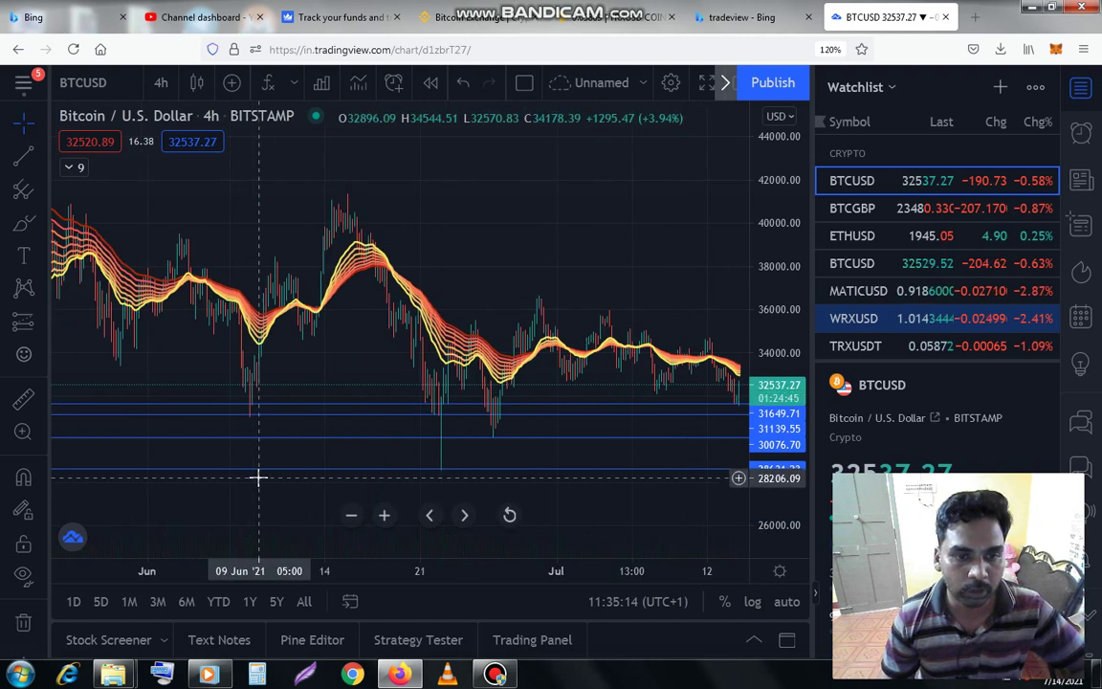
scroll(233, 446, "down", 5)
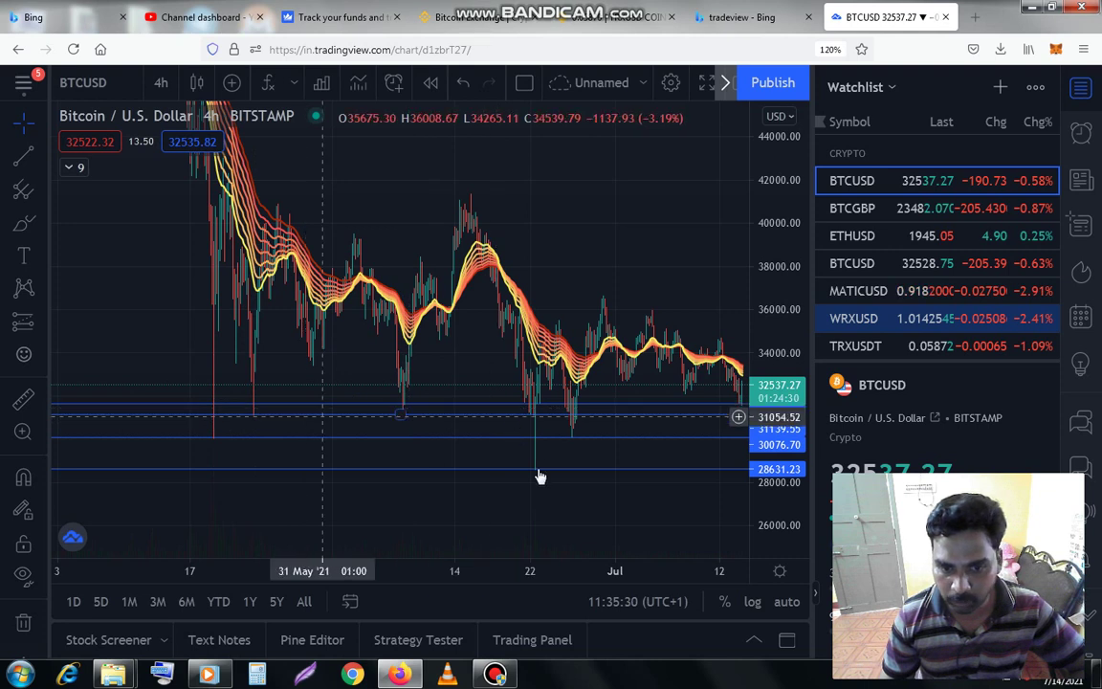
mouse_move(541, 477)
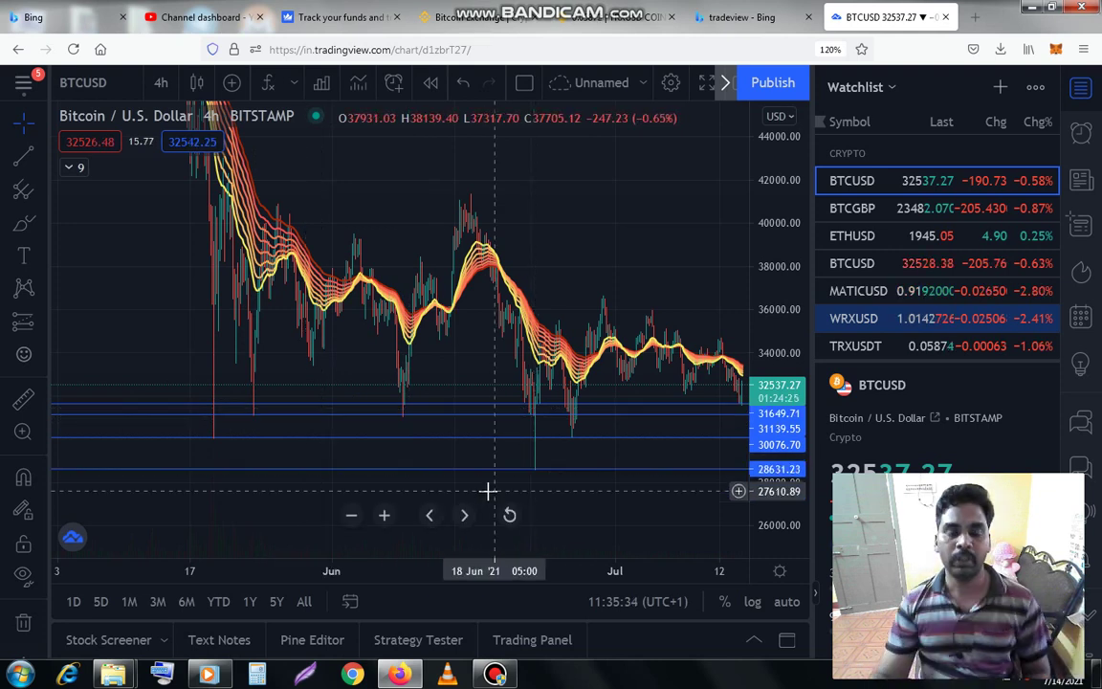
scroll(369, 490, "up", 1)
scroll(369, 487, "up", 1)
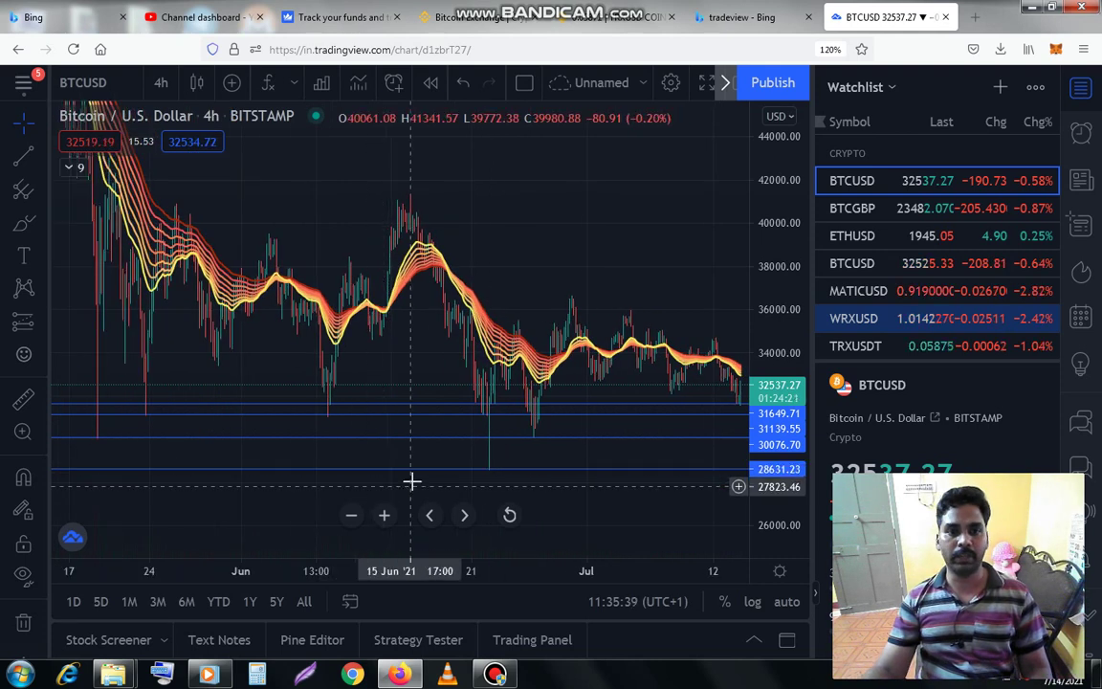
scroll(412, 481, "up", 1)
scroll(411, 481, "up", 2)
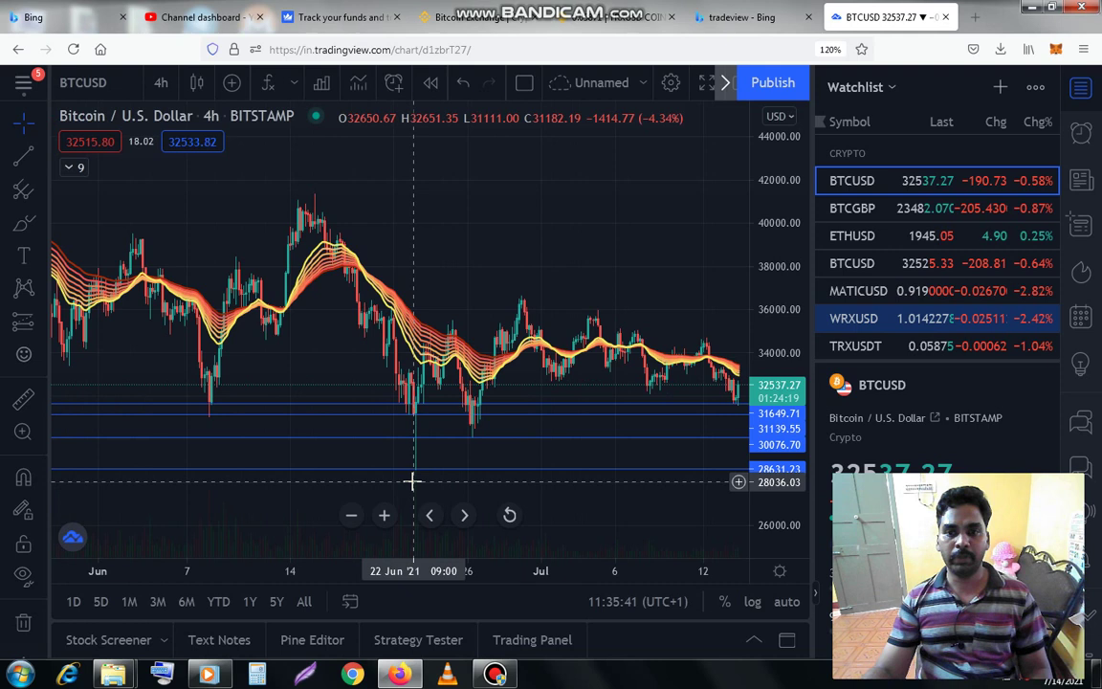
- Draw a descending trend line from about 42320 on 13 June '21 down to about 34000 at the latest candles
scroll(412, 481, "up", 1)
scroll(394, 484, "up", 1)
scroll(392, 486, "up", 1)
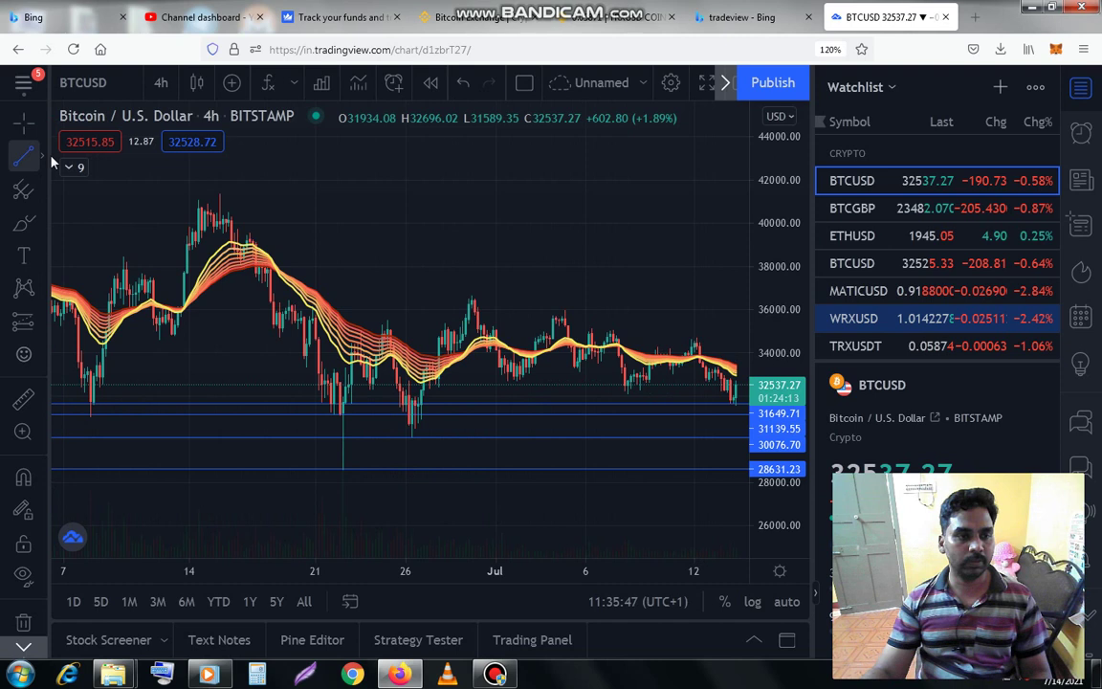
left_click(171, 173)
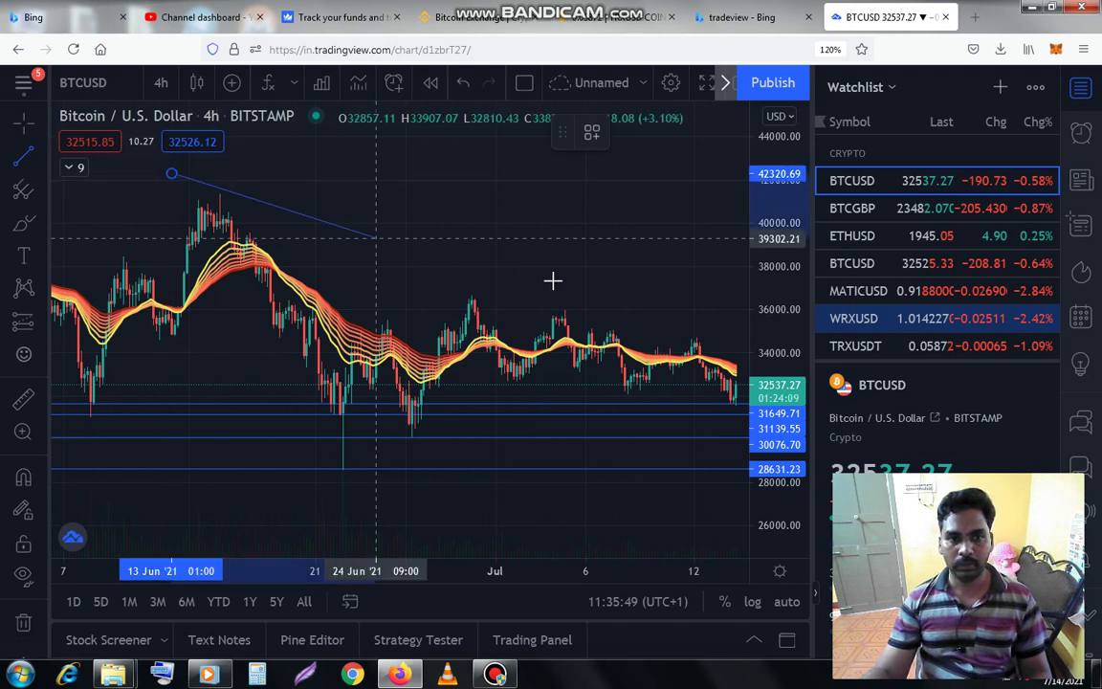
left_click(742, 354)
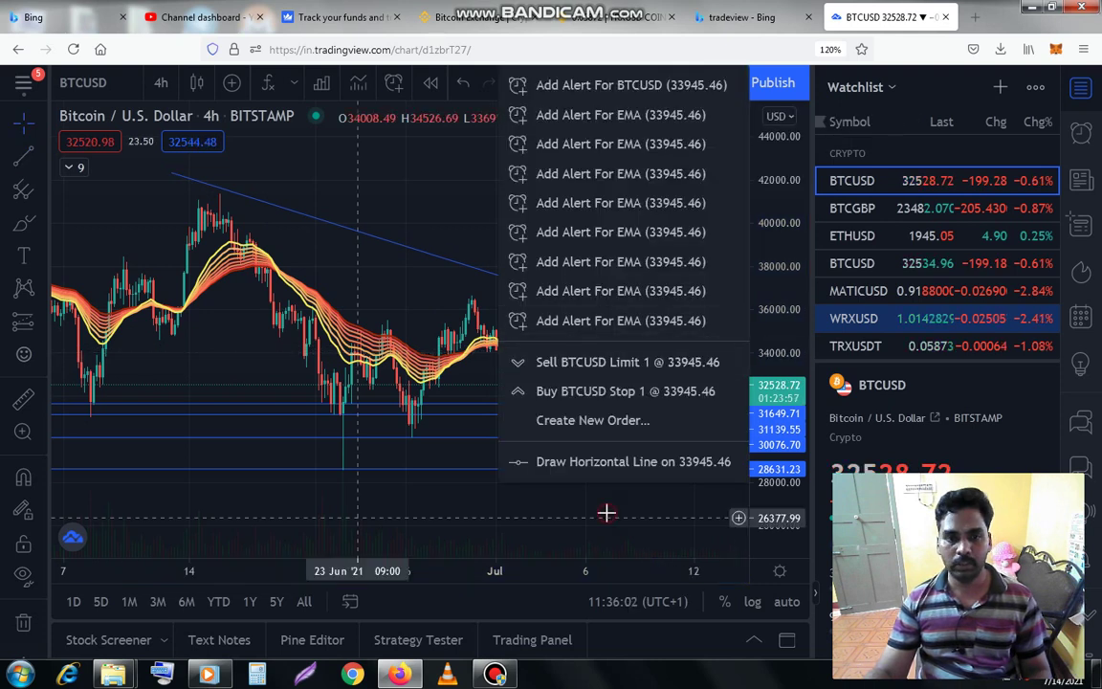
- Compress the price scale to show a wider range and draw a horizontal line at 41369.80, along the mid-June high
scroll(606, 513, "down", 1)
scroll(607, 513, "down", 4)
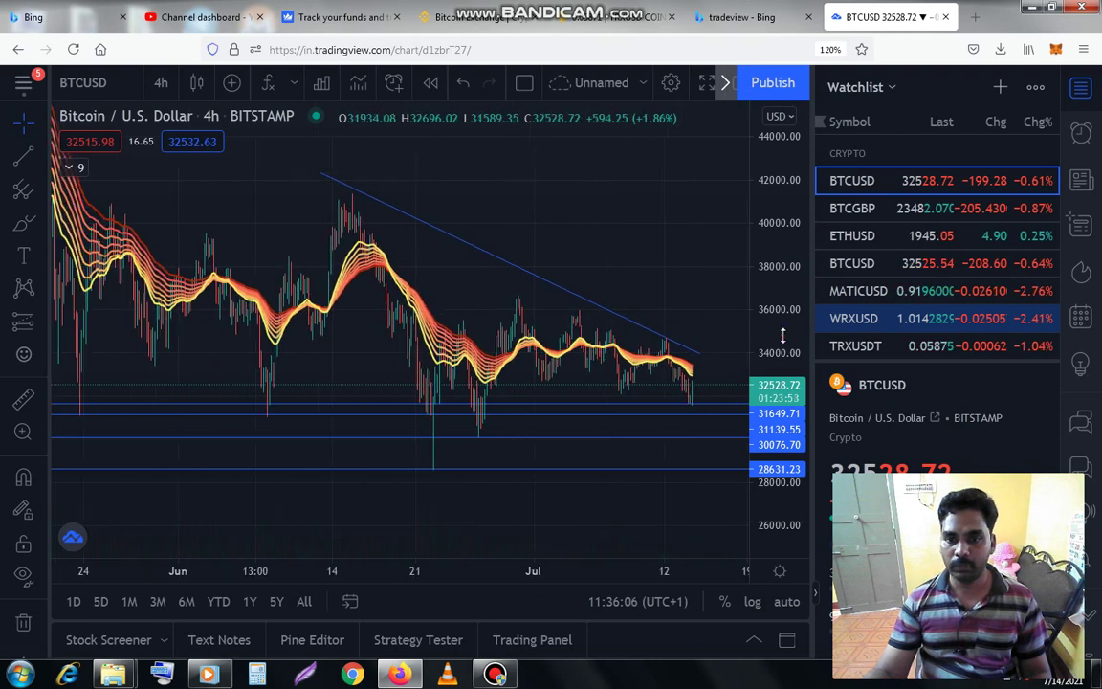
left_click_drag(782, 359, 719, 371)
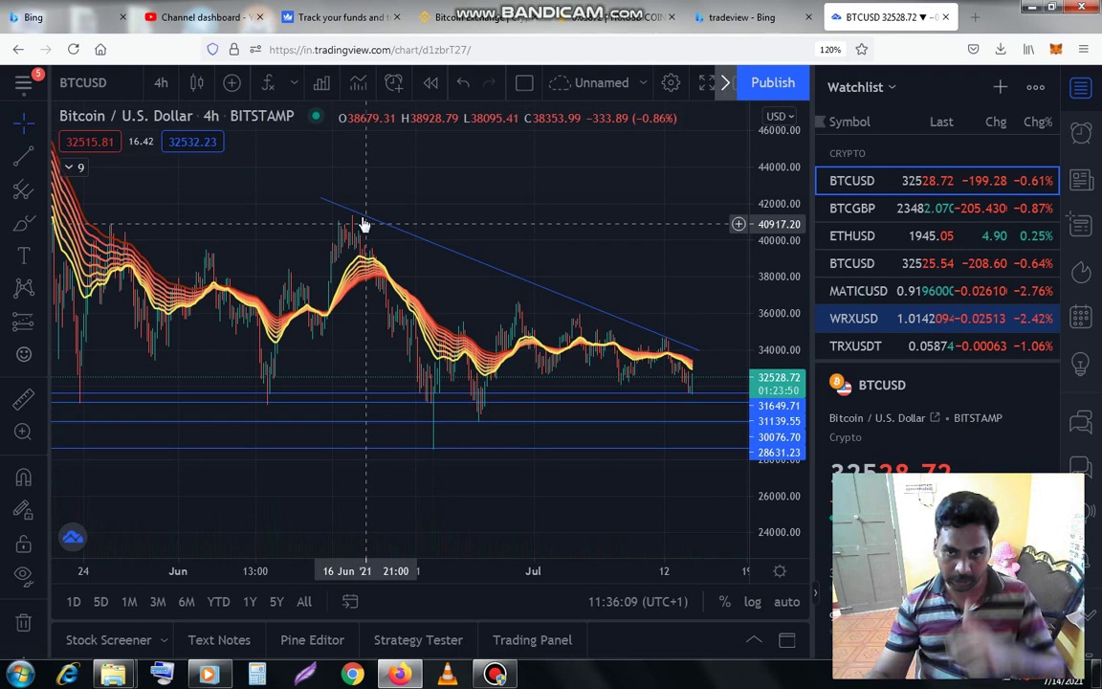
left_click(741, 218)
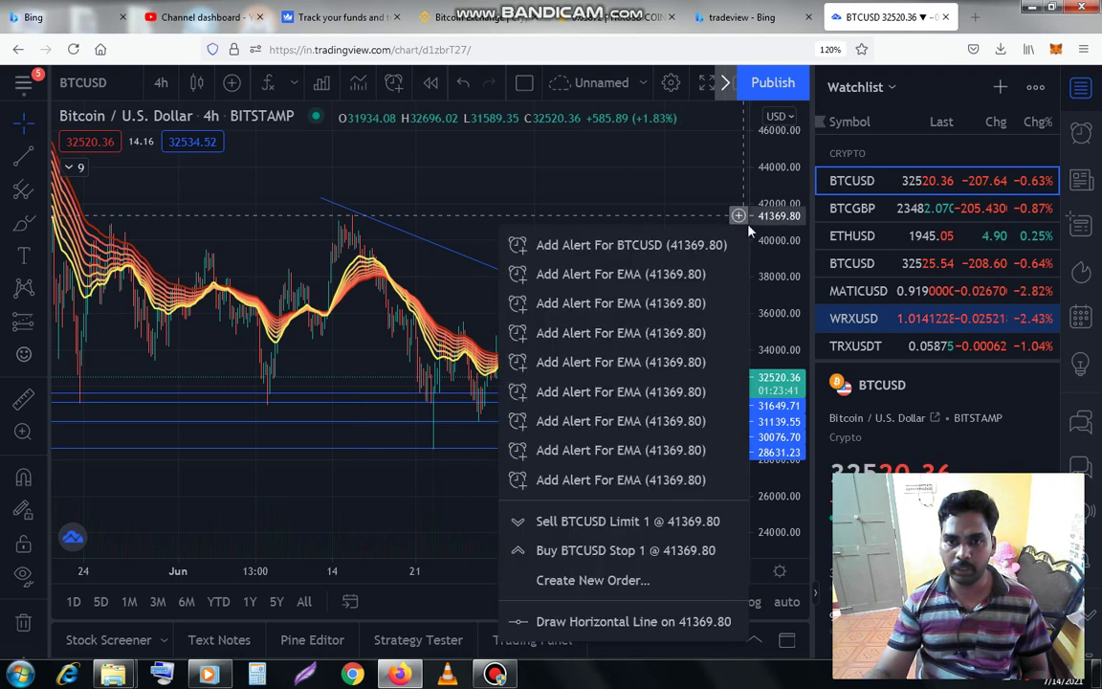
left_click(636, 622)
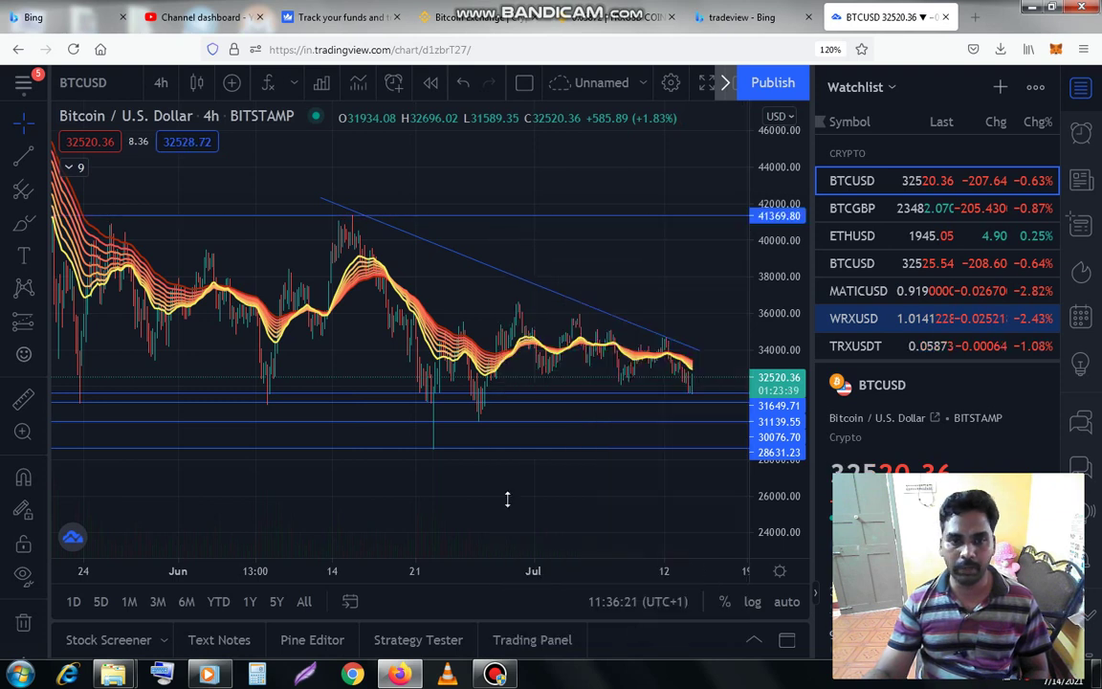
- Draw horizontal lines at 34731.65, 35838.01 and 36441.48 along the late-June and July highs
left_click(344, 217)
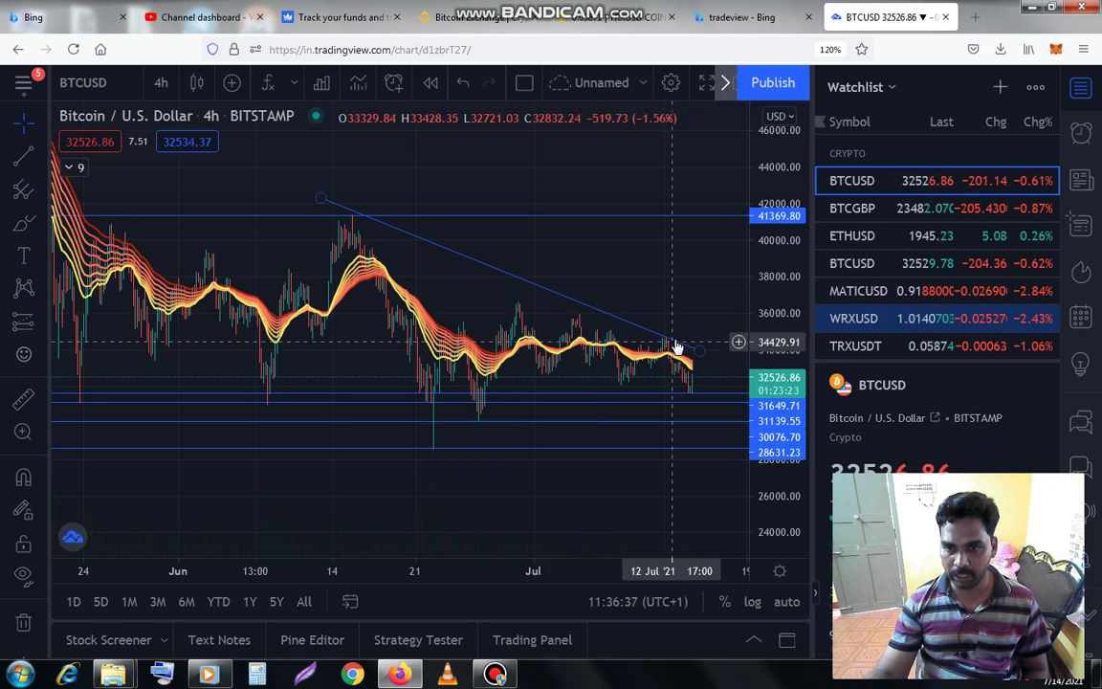
left_click(741, 338)
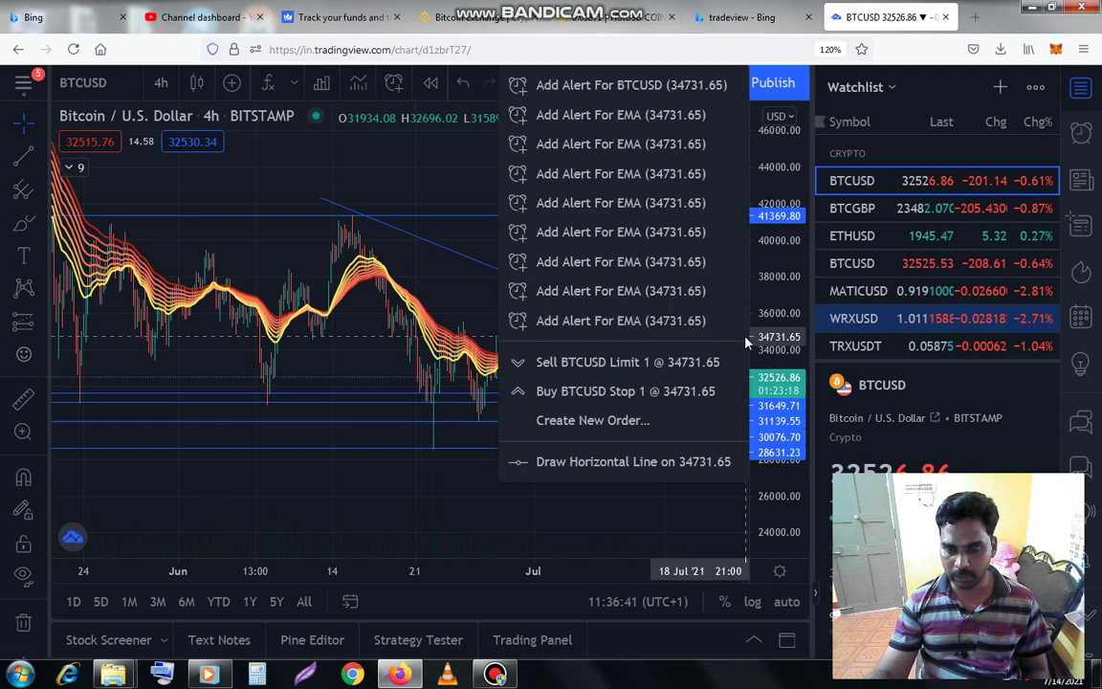
left_click(719, 462)
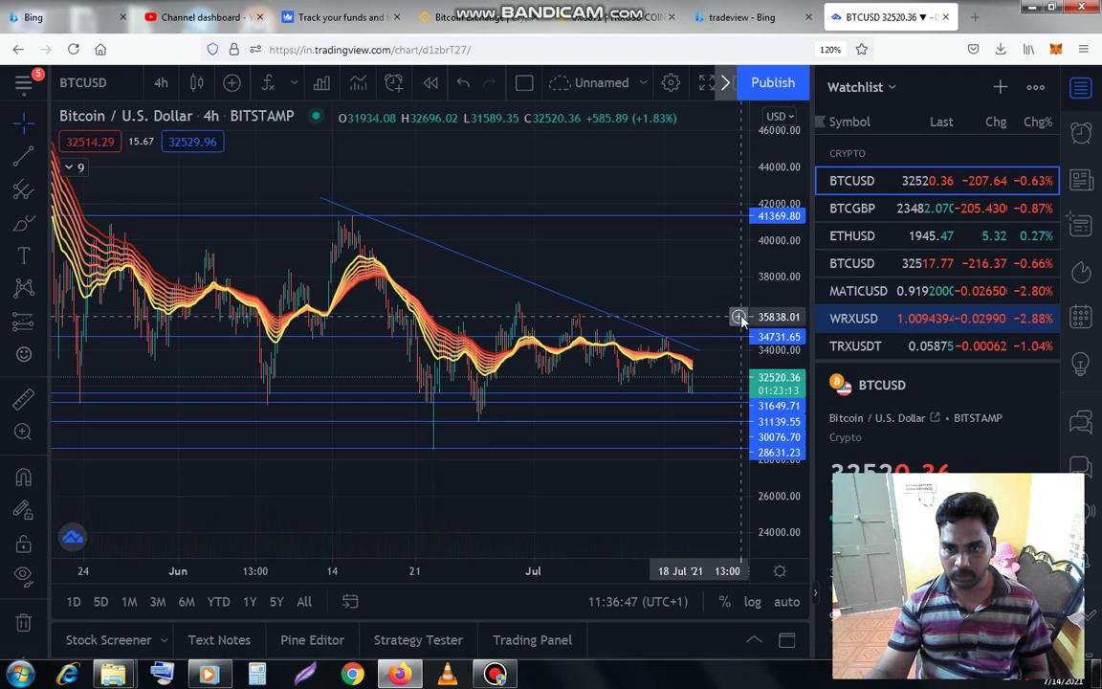
left_click(740, 317)
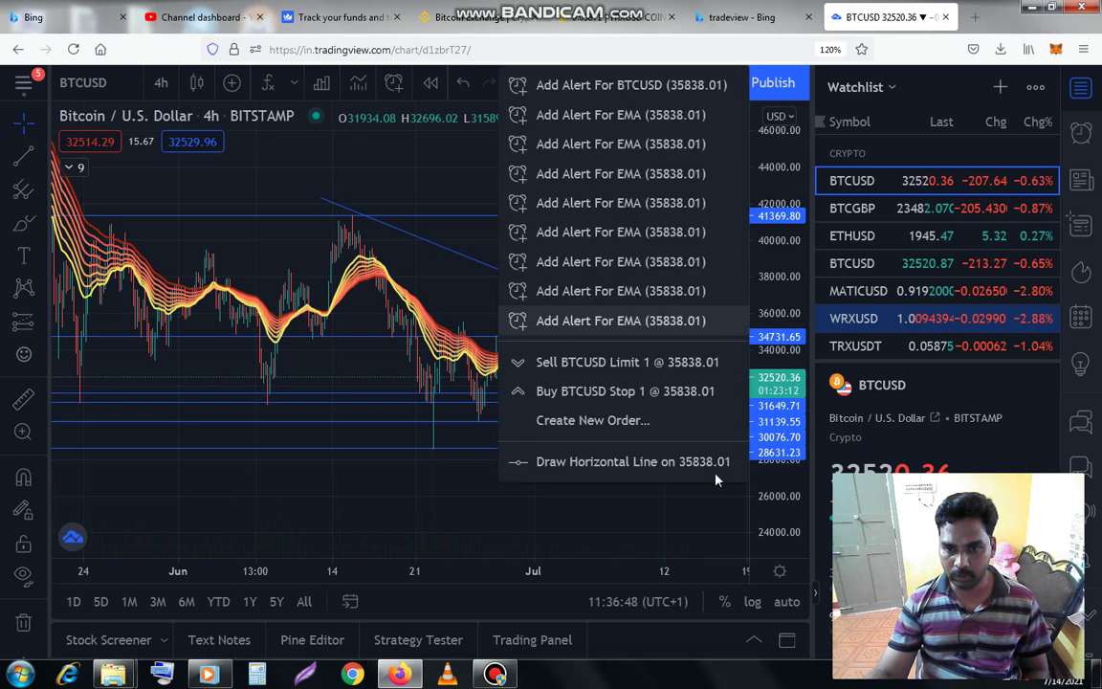
left_click(720, 463)
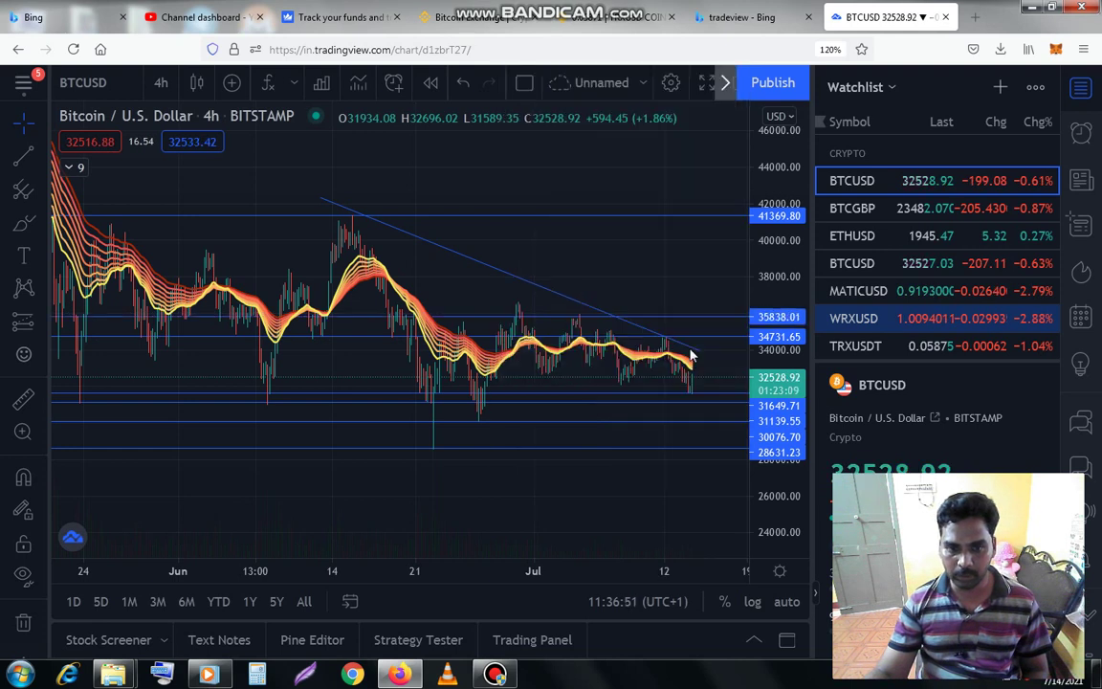
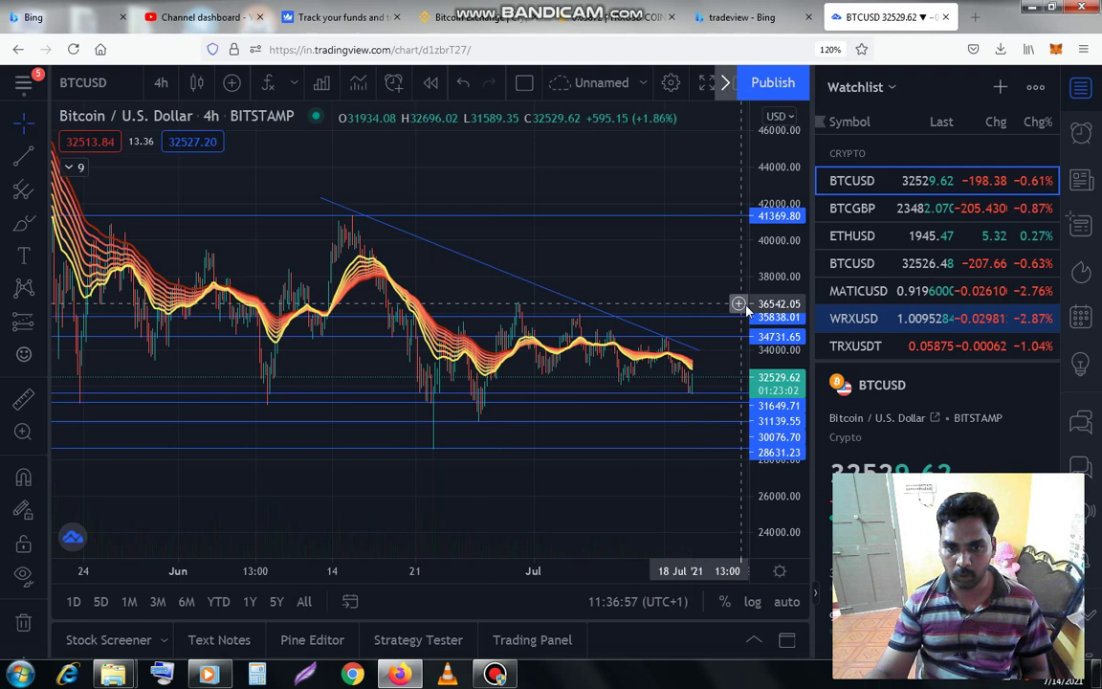
left_click(745, 306)
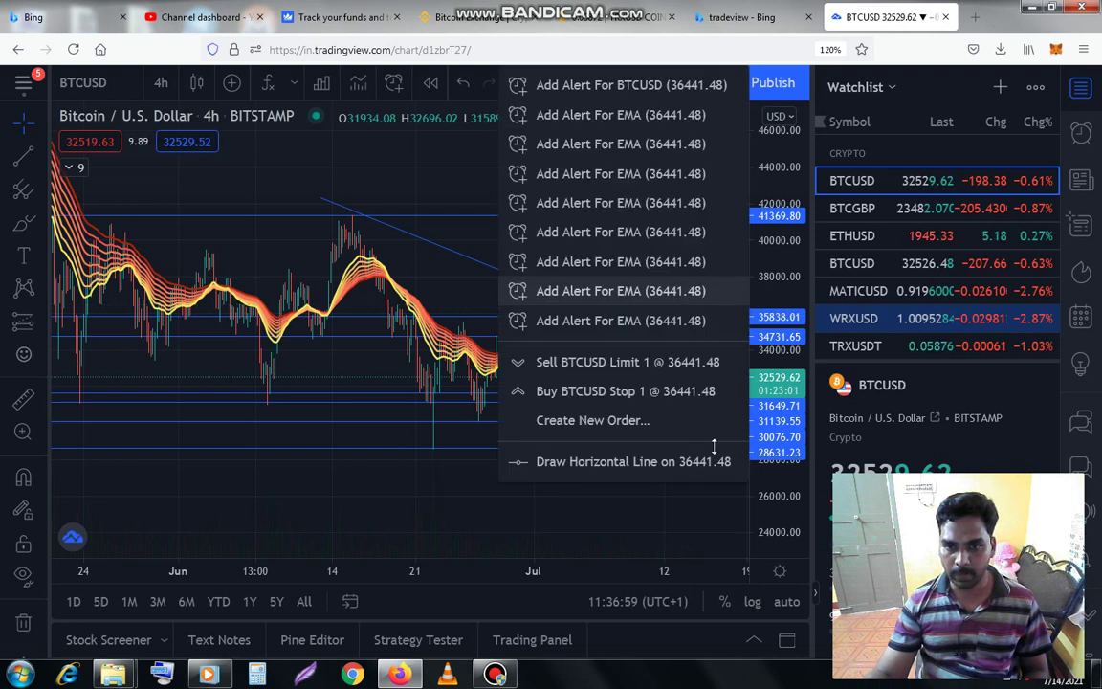
left_click(710, 462)
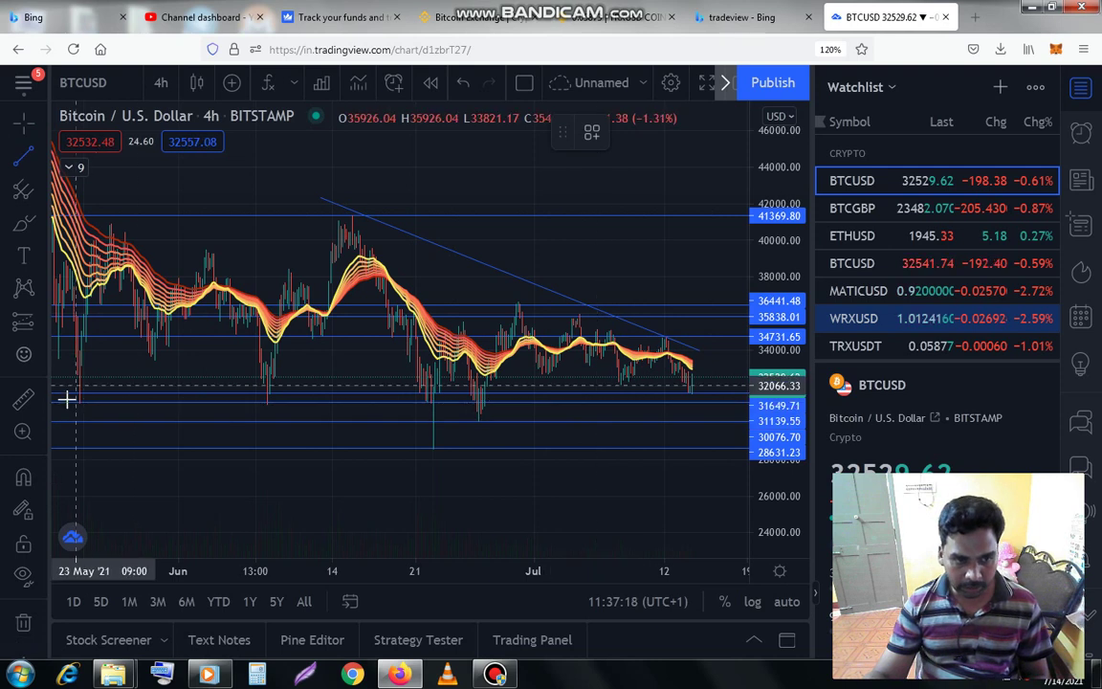
- Draw a nearly flat trend line from about 31260 on 22 May '21 to about 31660 in mid-July, and a horizontal line at 31613.73
left_click(335, 403)
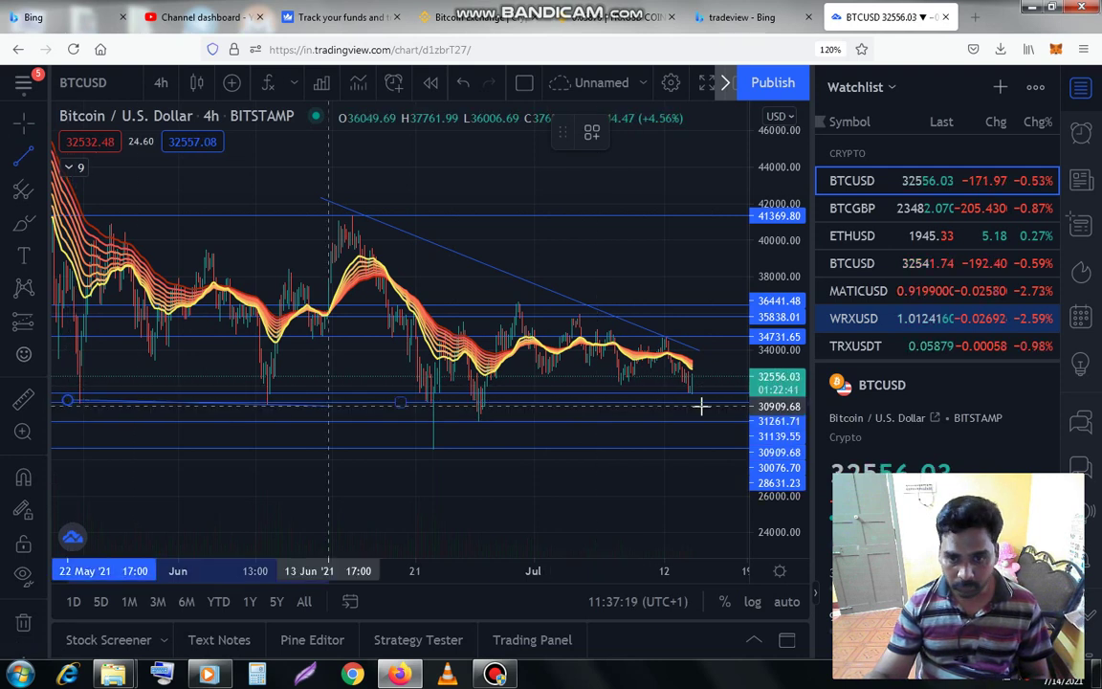
left_click(709, 519)
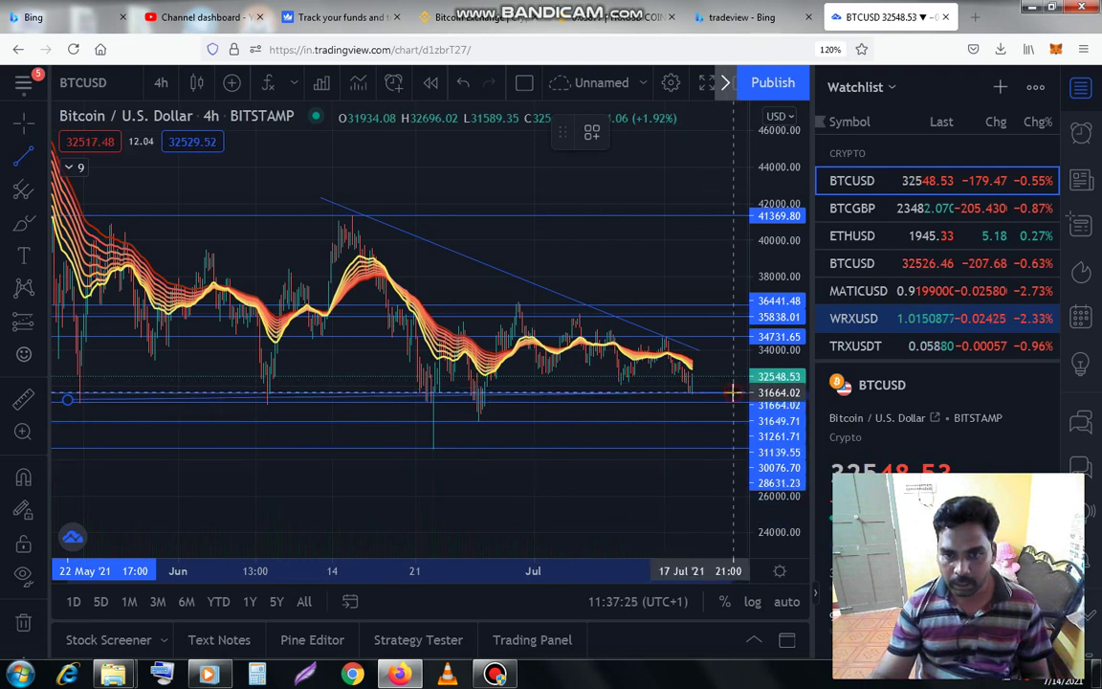
left_click(734, 394)
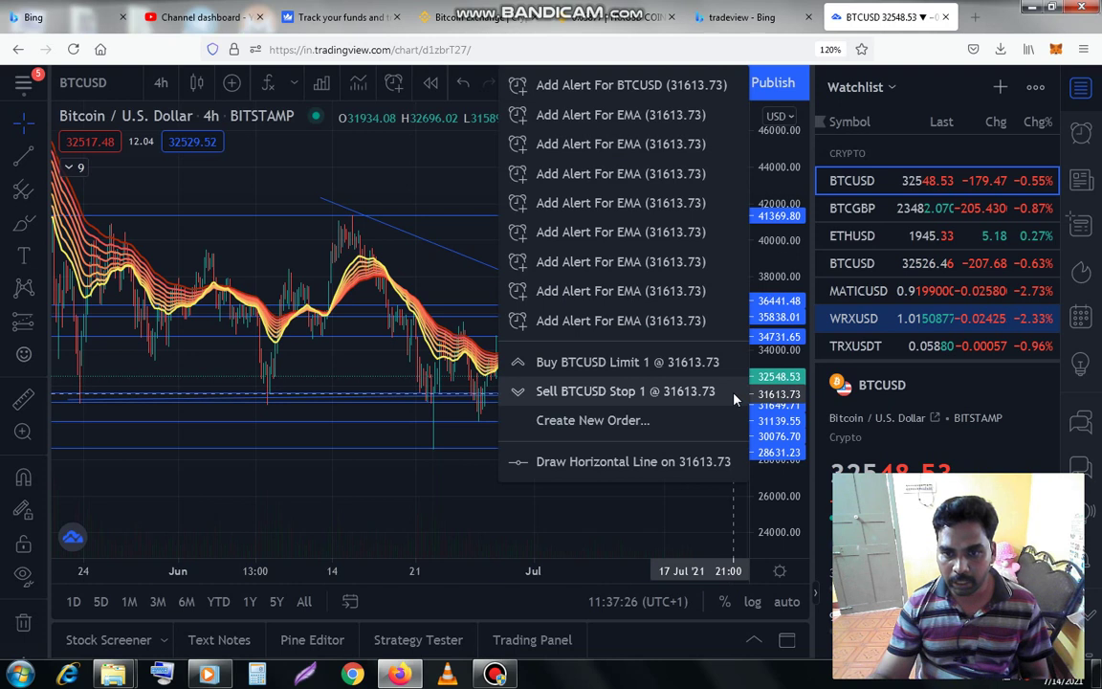
left_click(708, 467)
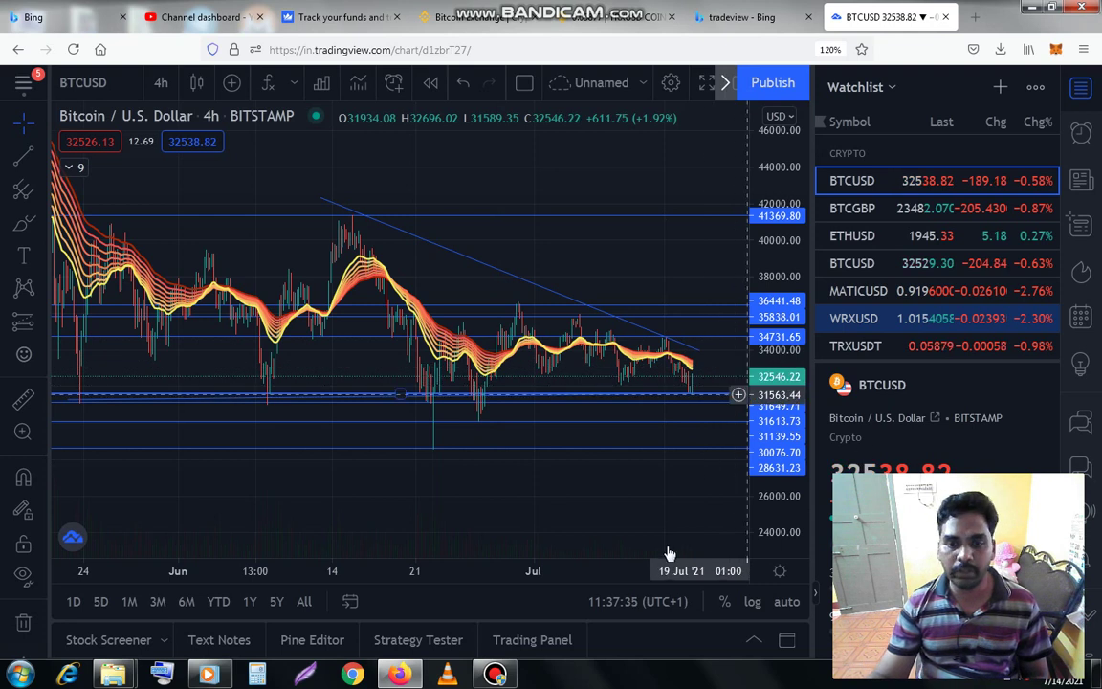
- Brush a freehand price path from the latest candle up to about 33600, down to about 32200, and up to about 39500
left_click_drag(519, 462, 488, 465)
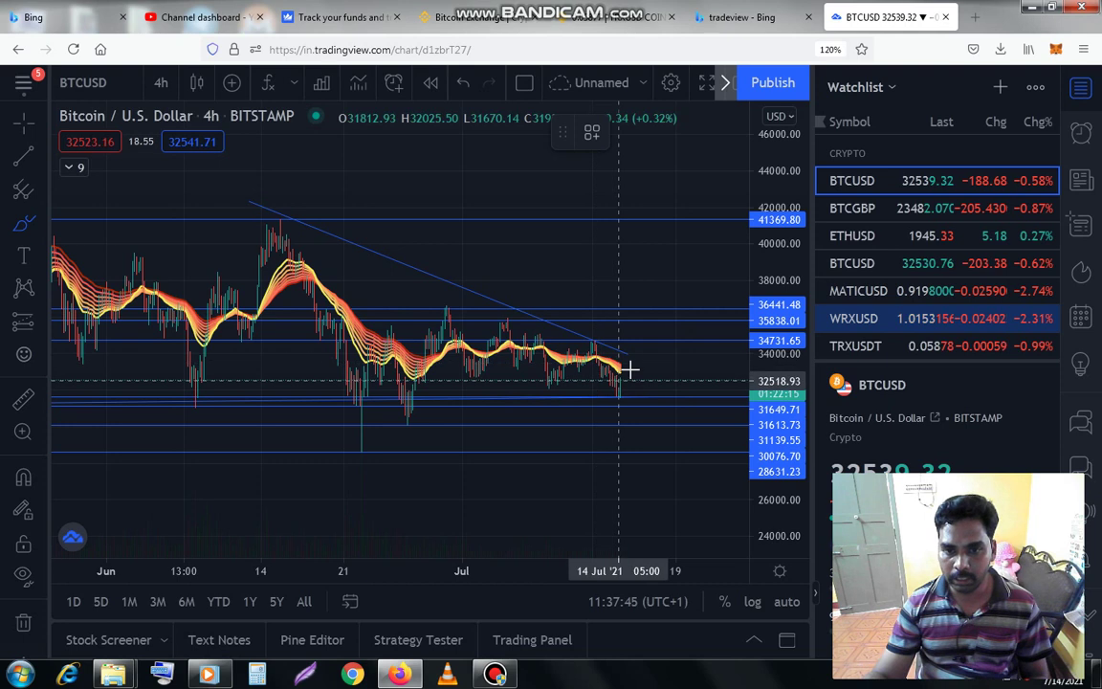
left_click(634, 359)
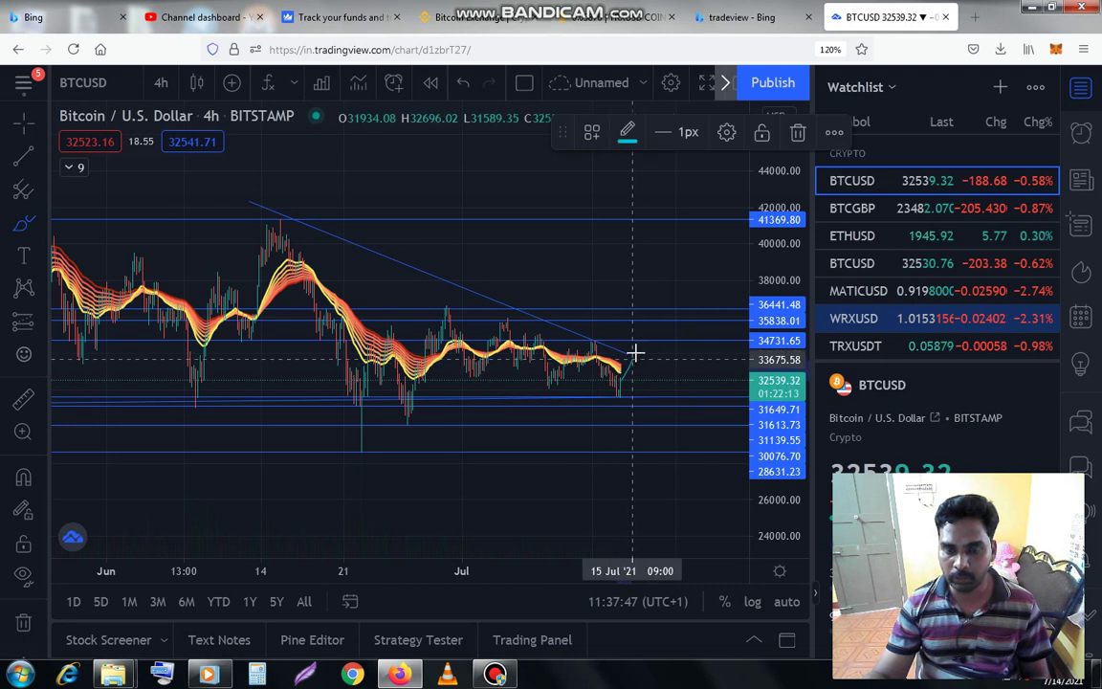
mouse_move(642, 365)
left_mouse_down()
mouse_move(667, 391)
mouse_move(681, 374)
mouse_move(702, 379)
left_mouse_up()
left_click_drag(740, 320, 743, 244)
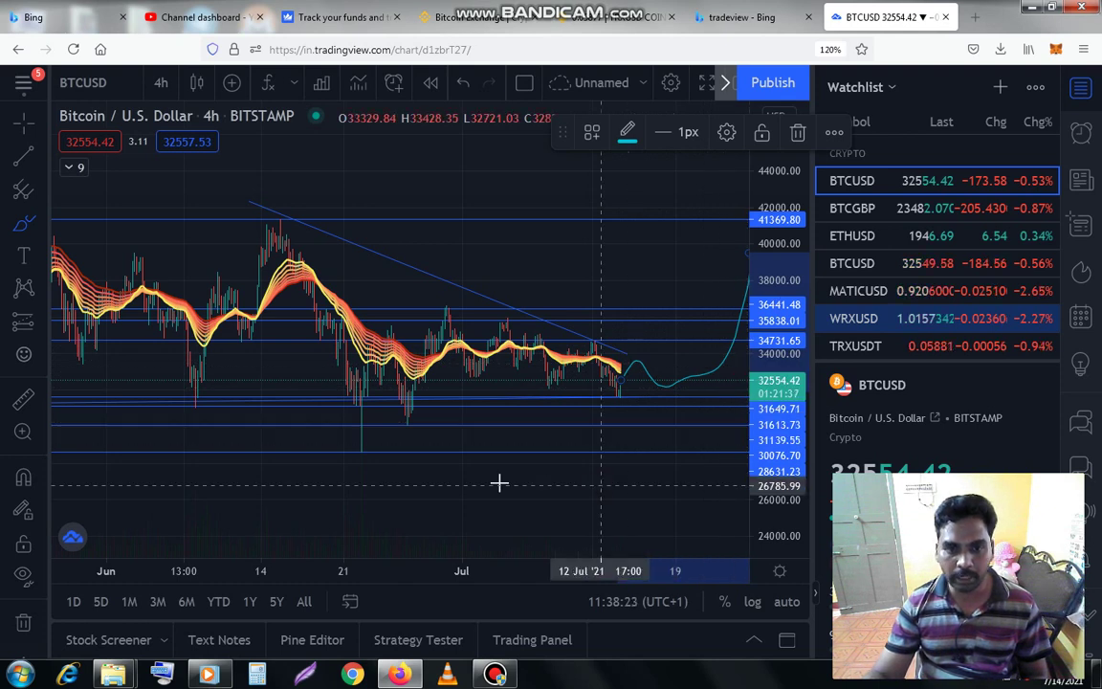
left_click_drag(240, 457, 587, 486)
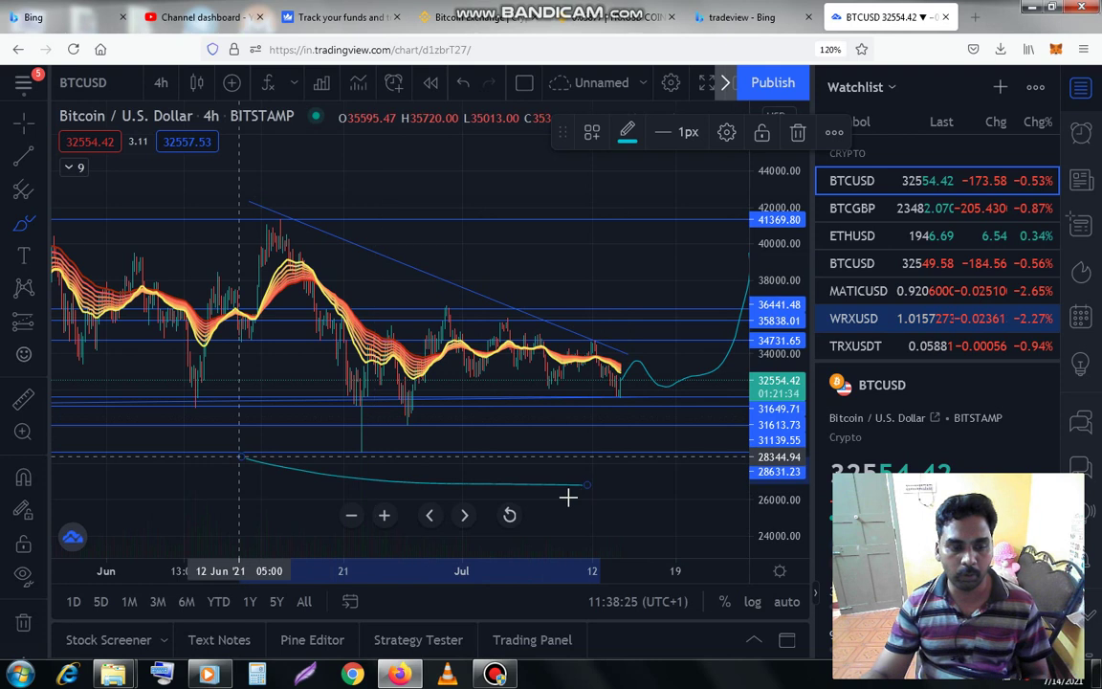
key("ctrl")
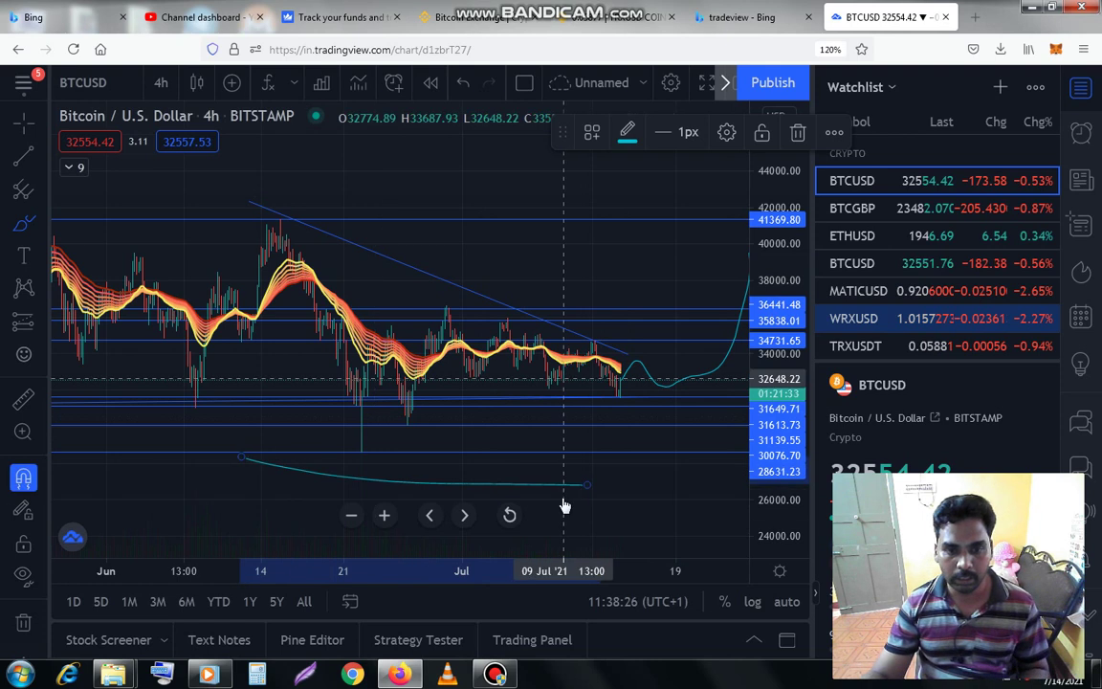
key("ctrl+z")
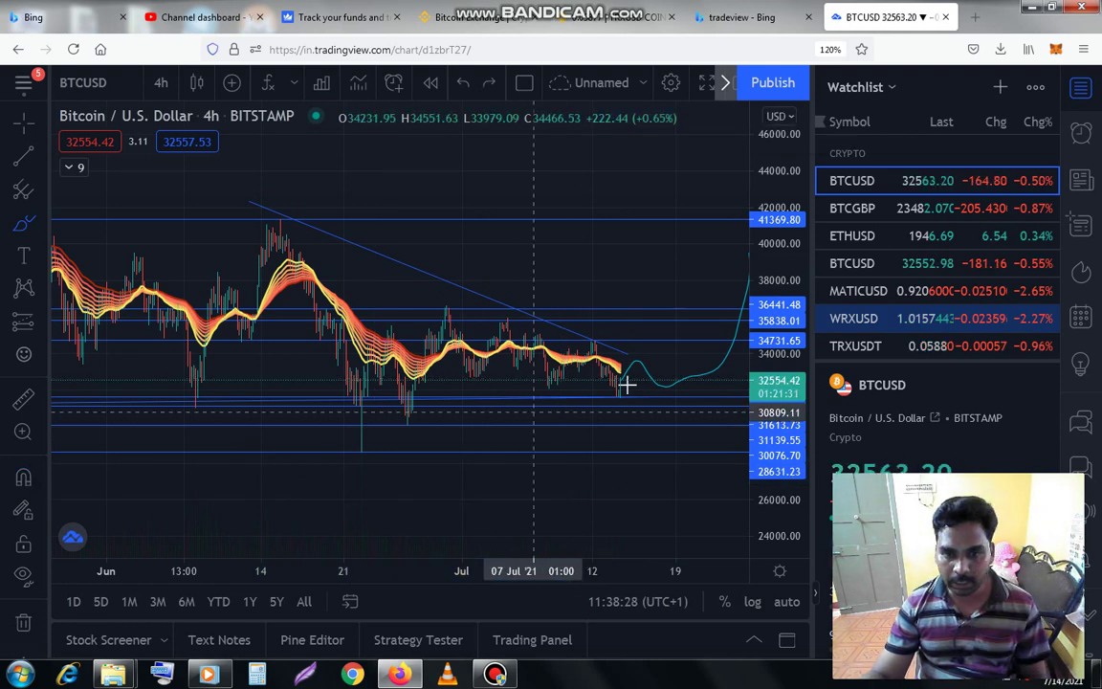
left_click(537, 476)
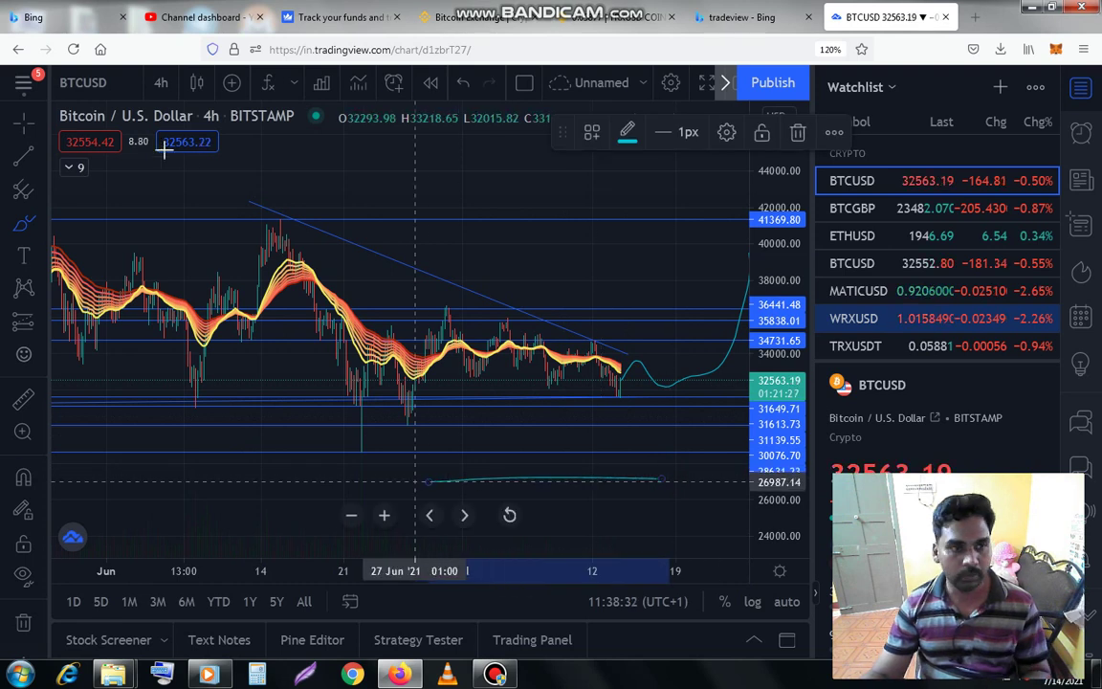
key("ctrl+z")
left_click(28, 126)
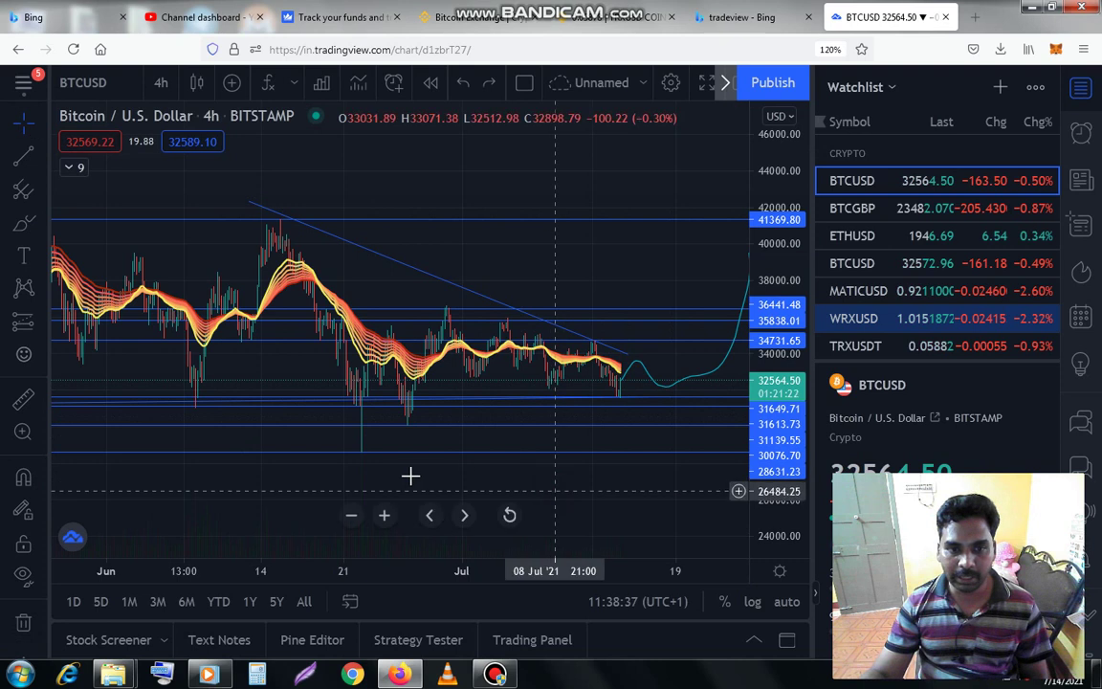
- Brush a second freehand price path from the latest candle, dipping to about 29000 in late July and rising to about 40500 in early August
scroll(335, 469, "right", 5)
scroll(435, 435, "right", 2)
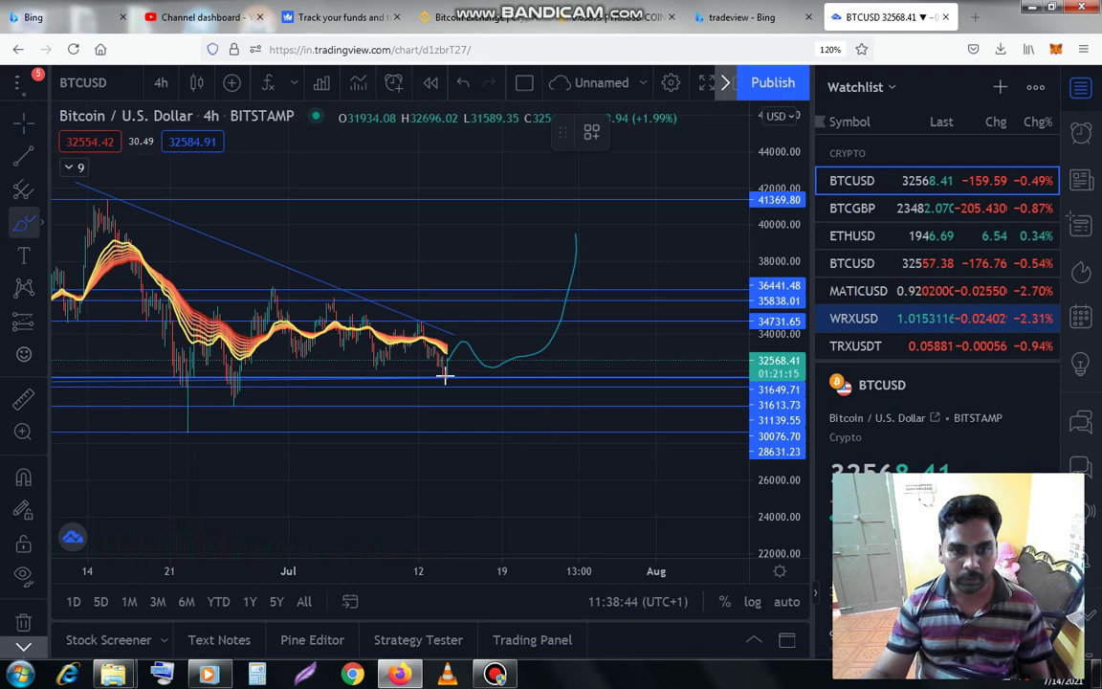
left_click_drag(445, 372, 474, 382)
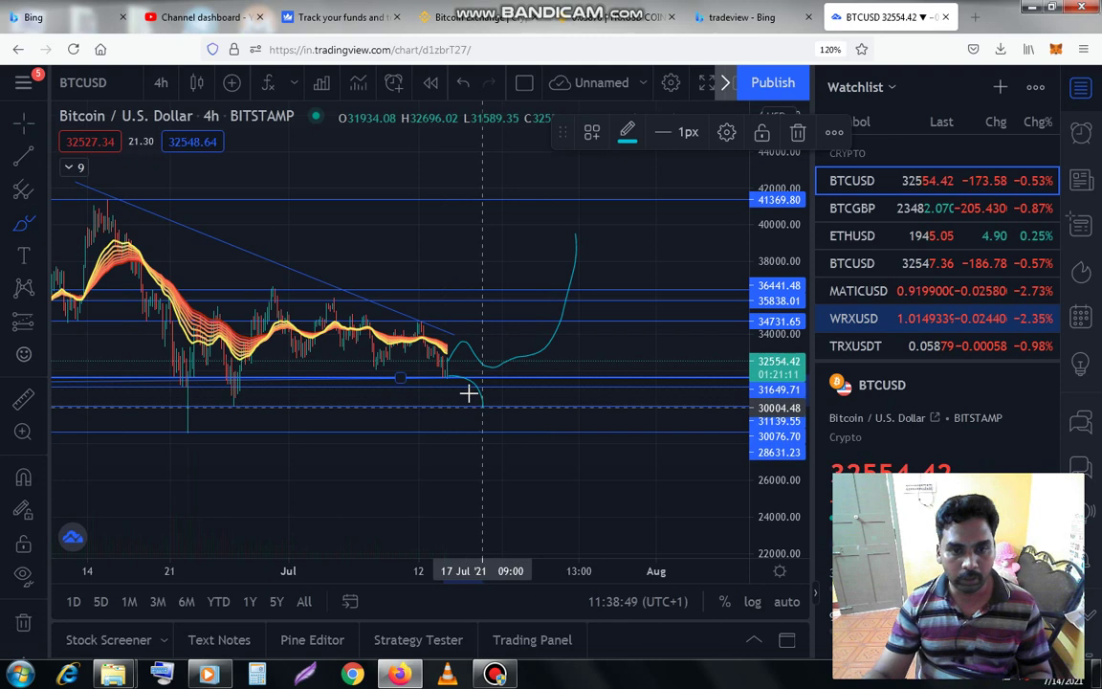
key("ctrl+z")
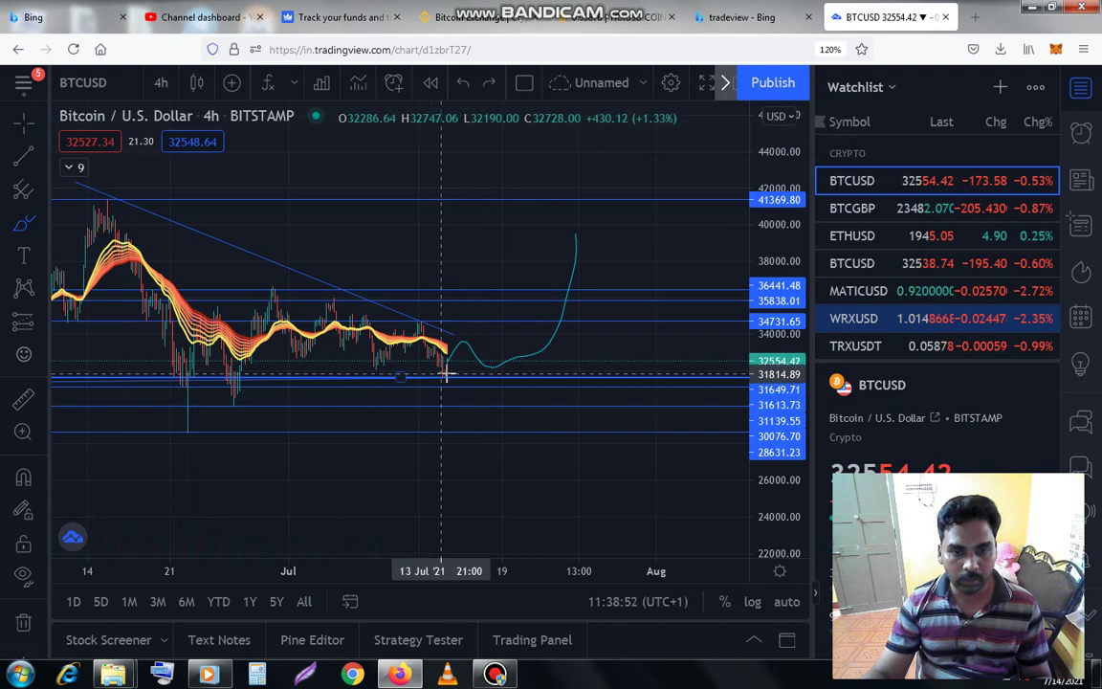
mouse_move(465, 359)
left_mouse_down()
mouse_move(496, 396)
mouse_move(524, 374)
mouse_move(571, 428)
mouse_move(733, 215)
left_mouse_up()
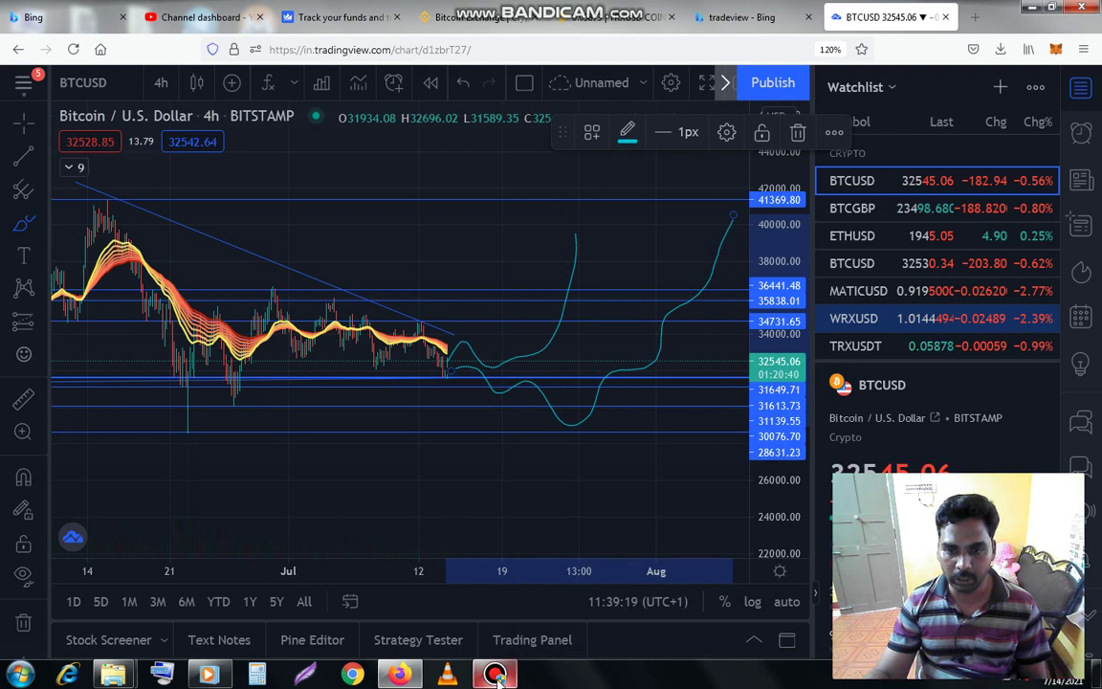
mouse_move(499, 680)
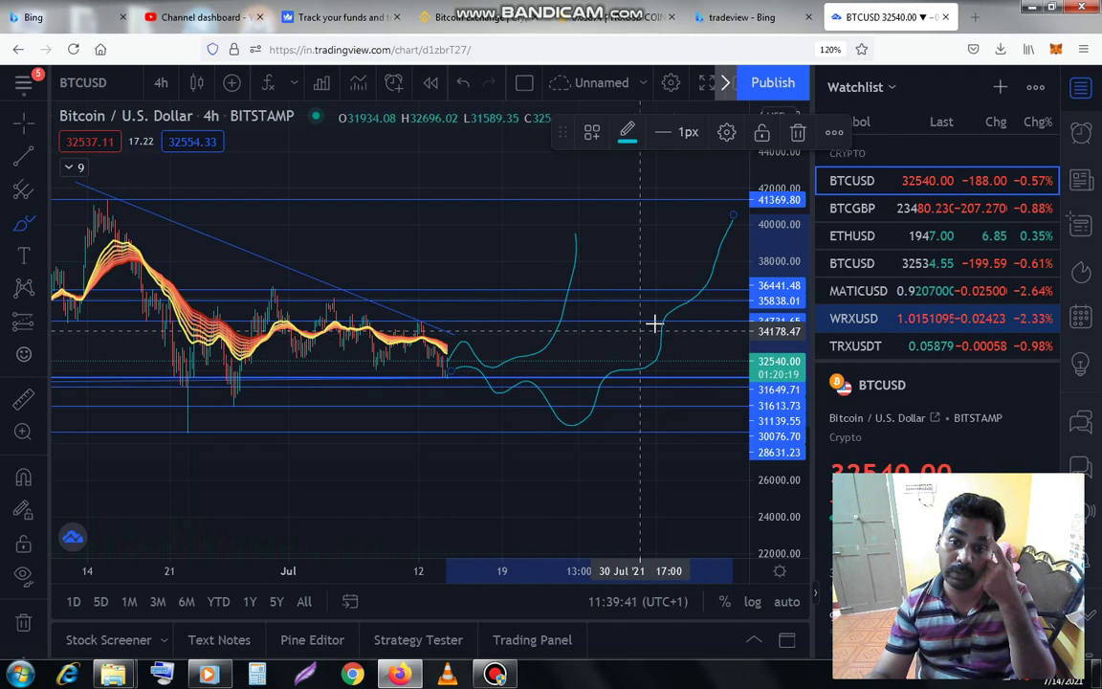
left_click(496, 675)
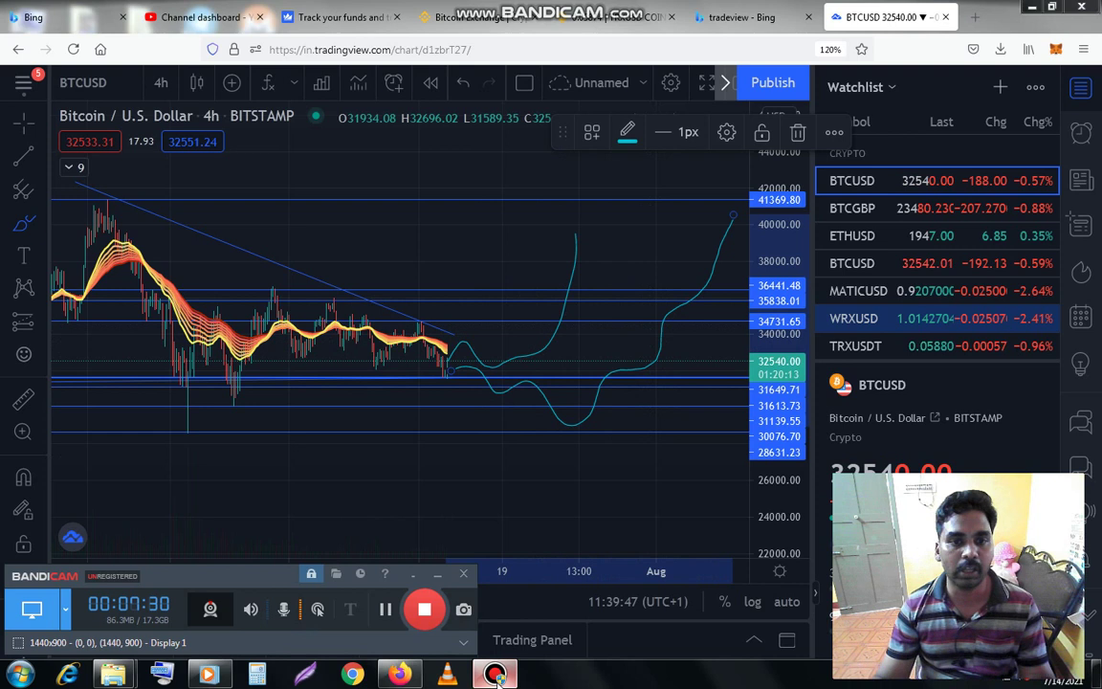
left_click(495, 675)
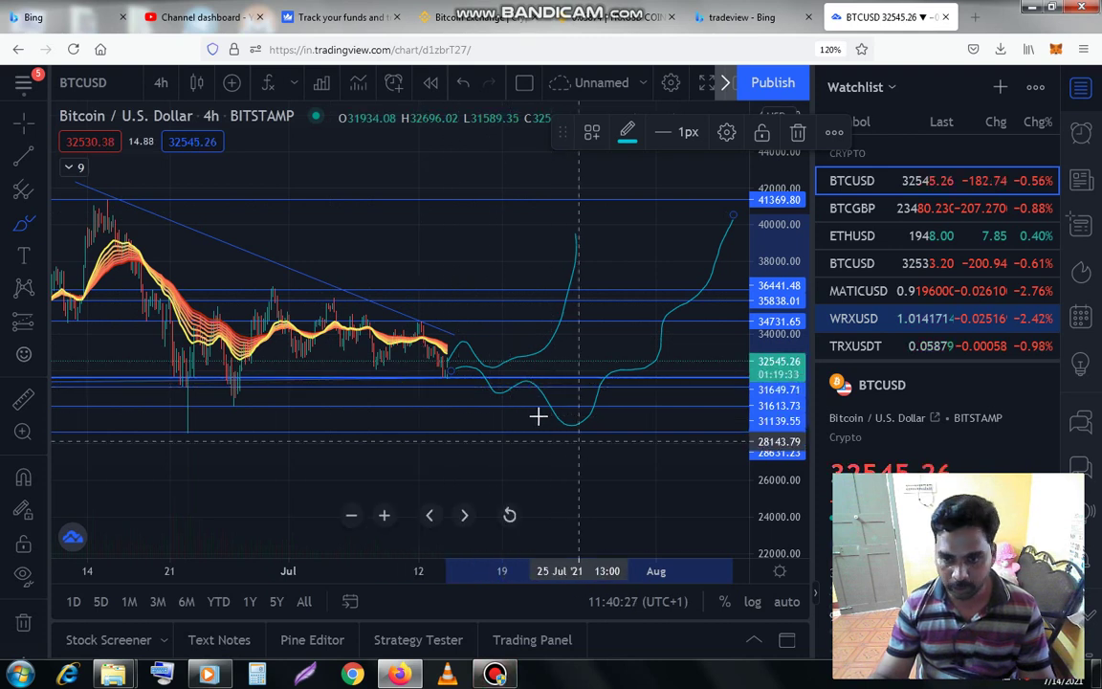
left_click(496, 675)
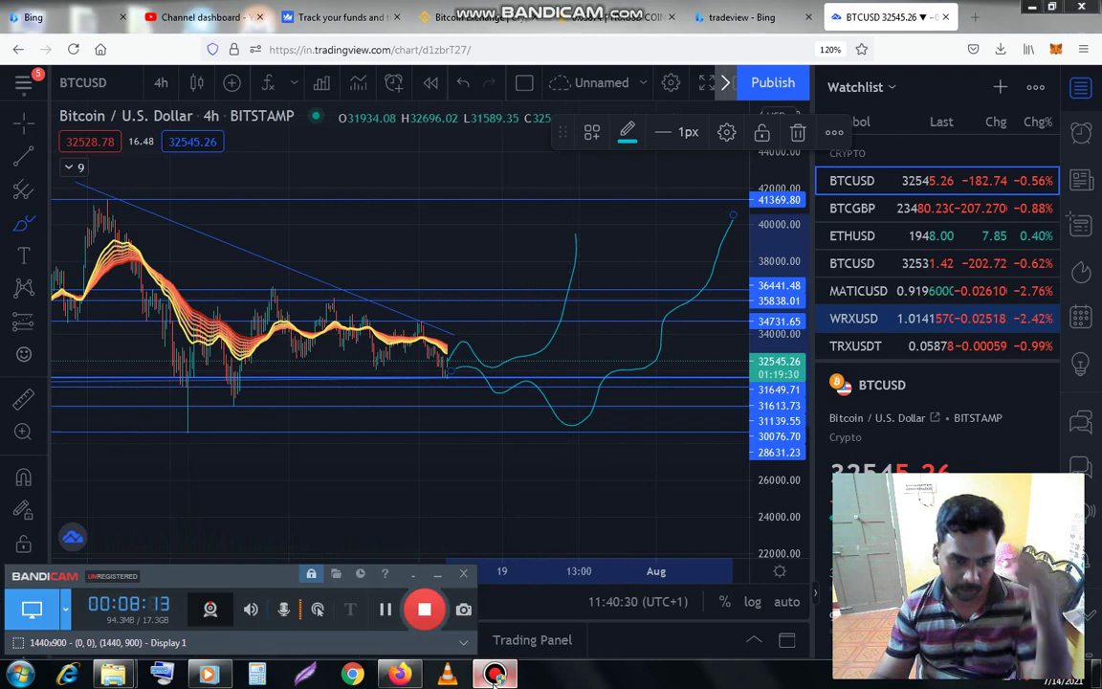
left_click(439, 577)
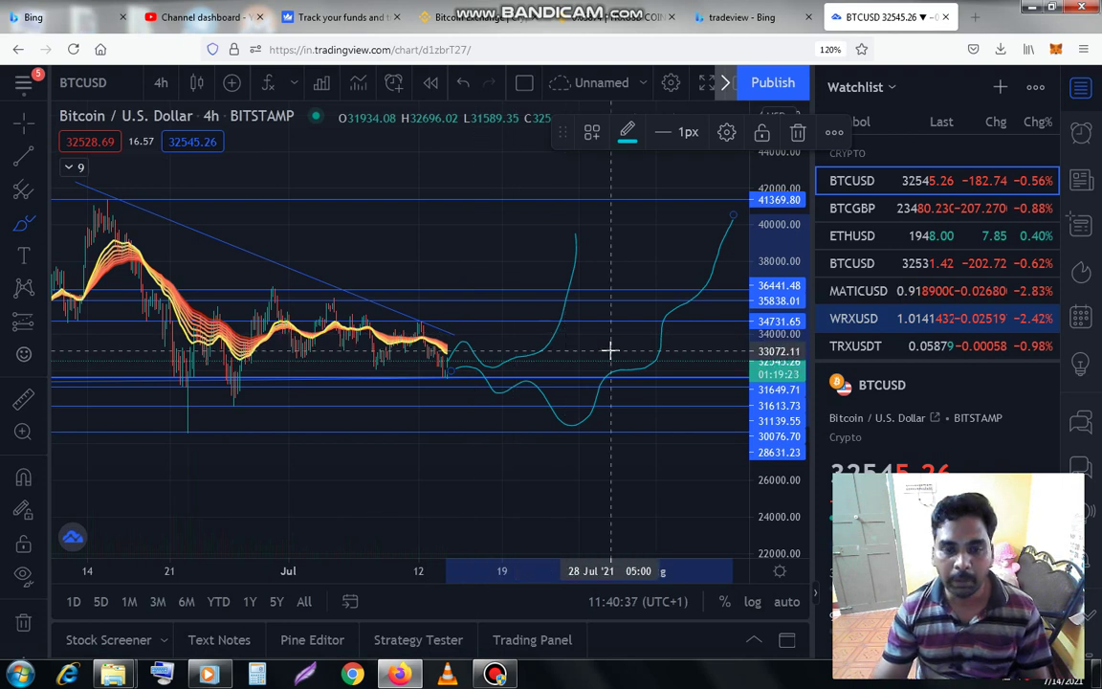
left_click(510, 676)
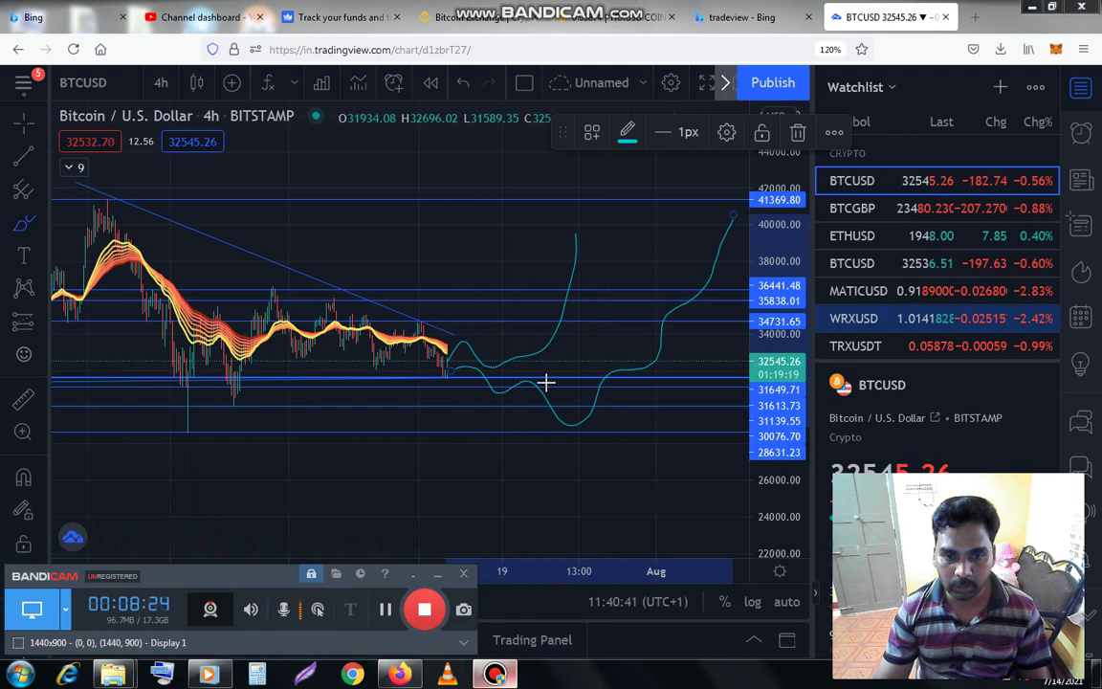